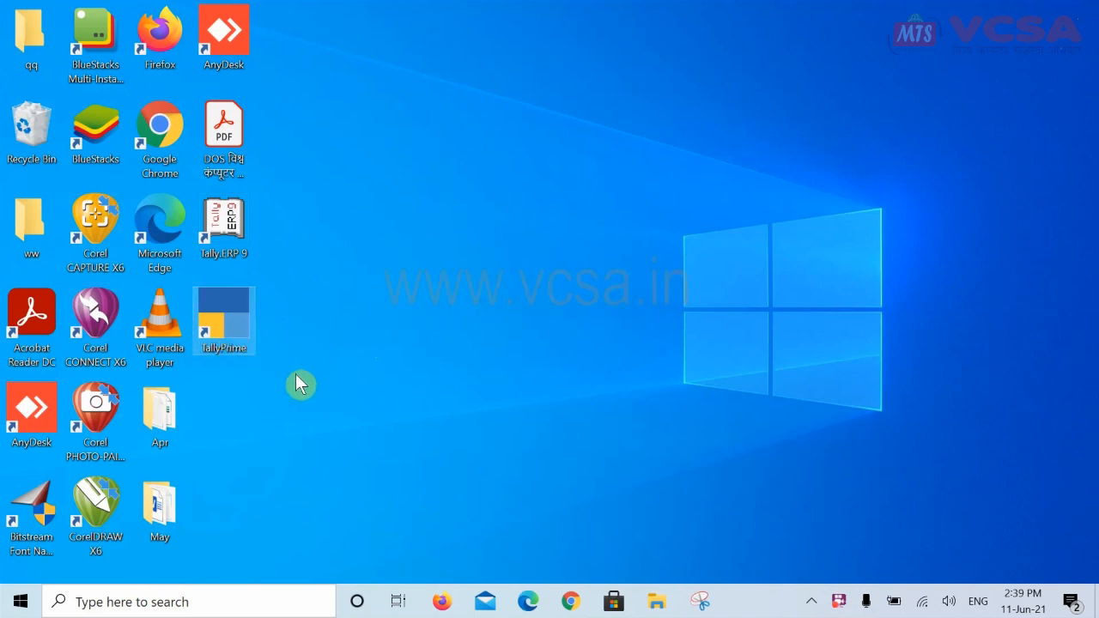
Launch TallyPrime and choose Create Company from the List of Companies
key(Return)
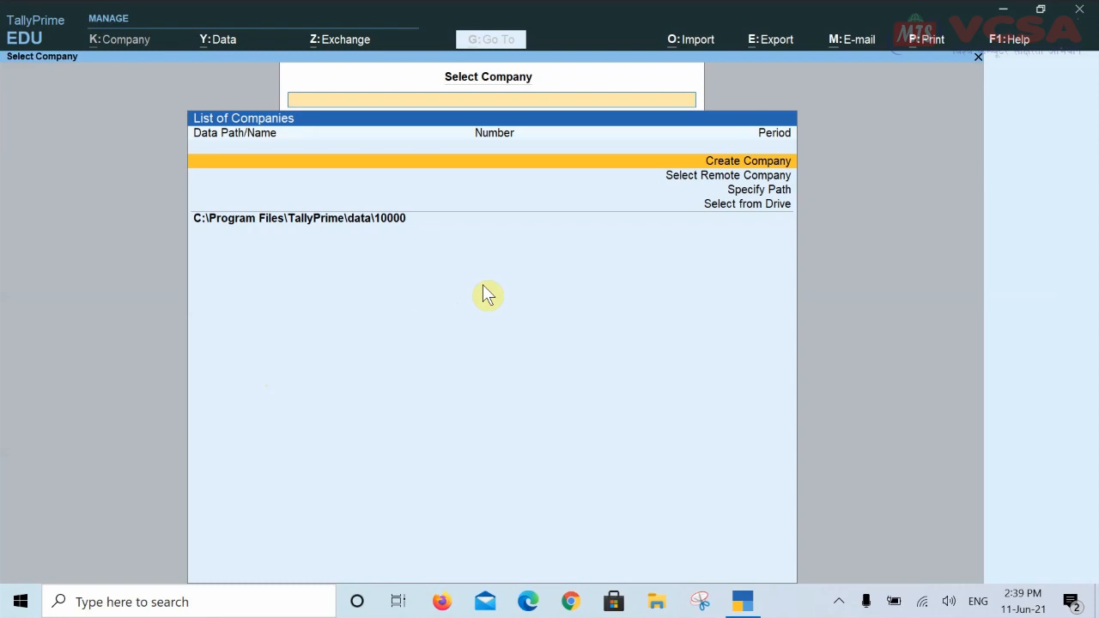
click(746, 161)
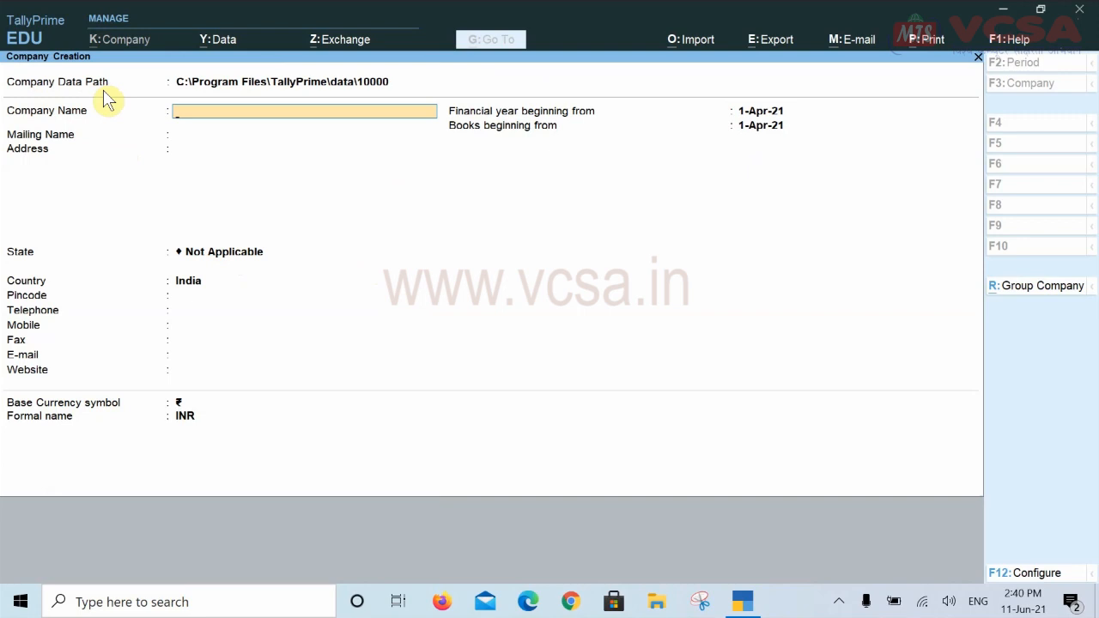
Set the company data path to the E:\TallyPrime folder
click(312, 84)
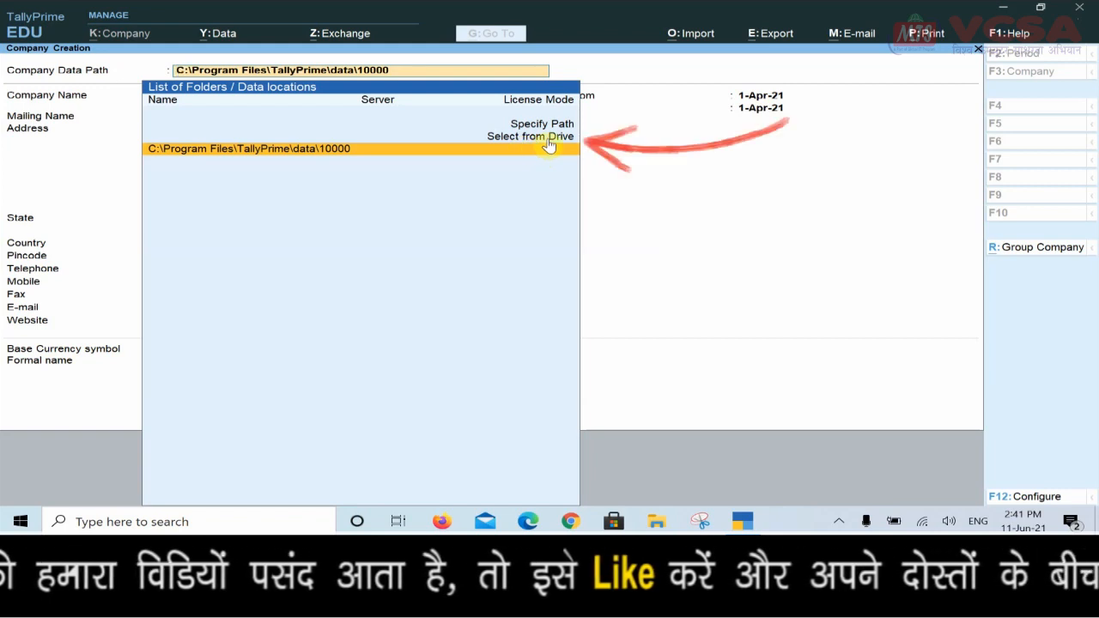
click(550, 143)
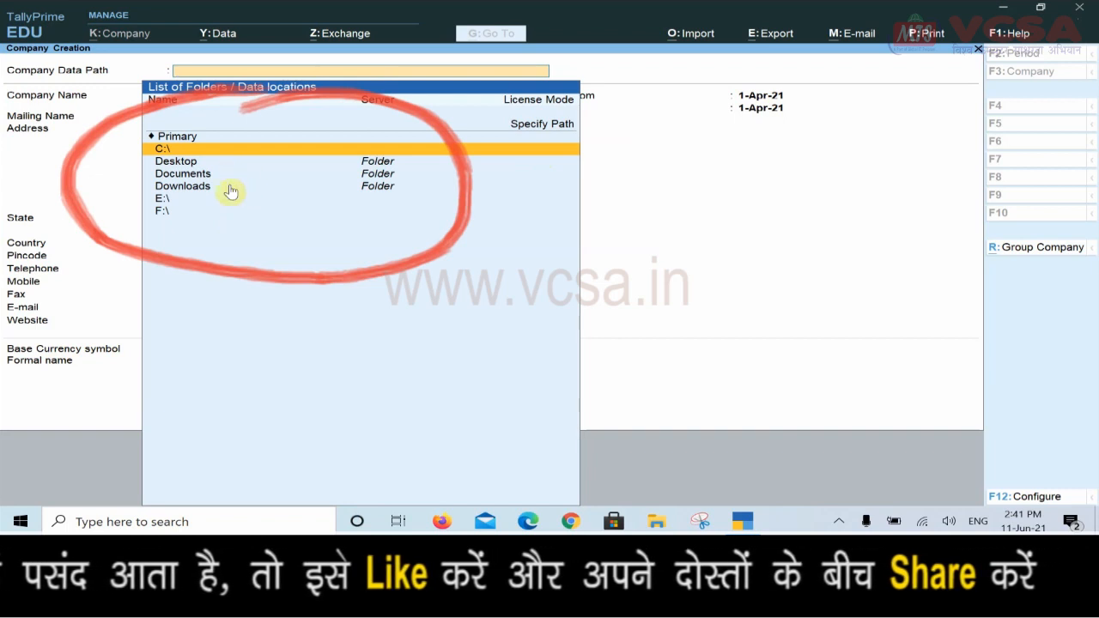
click(166, 201)
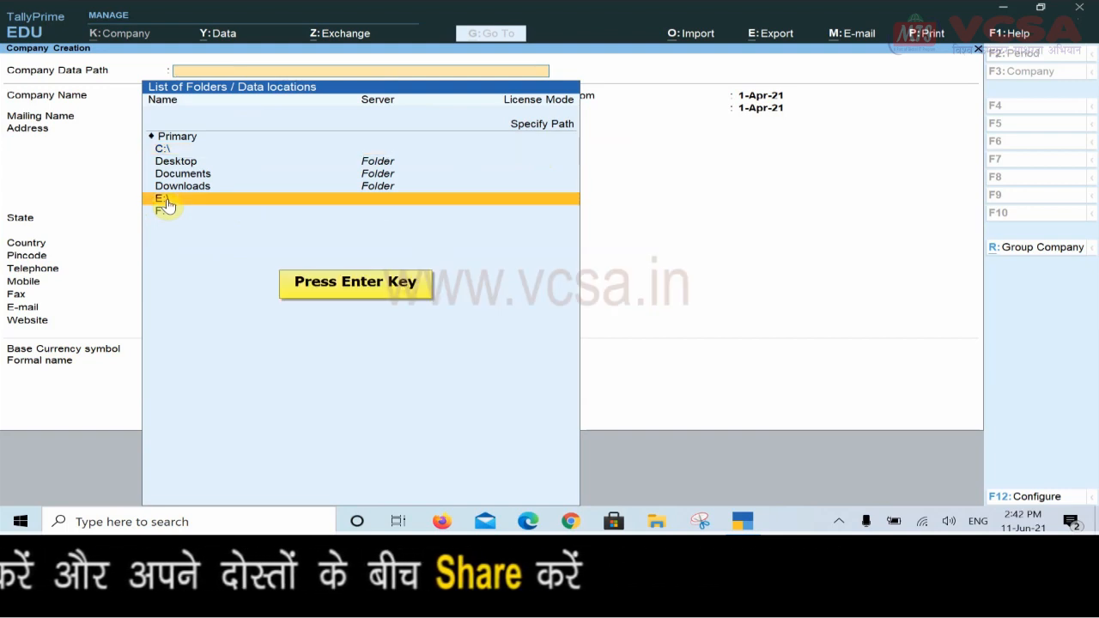
key(Return)
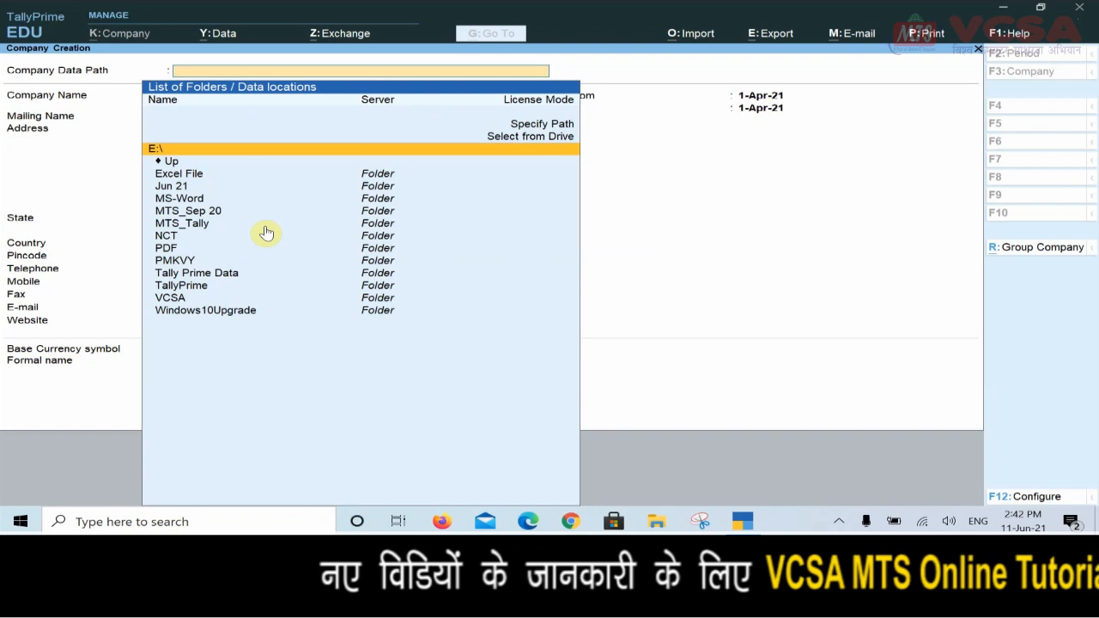
click(200, 292)
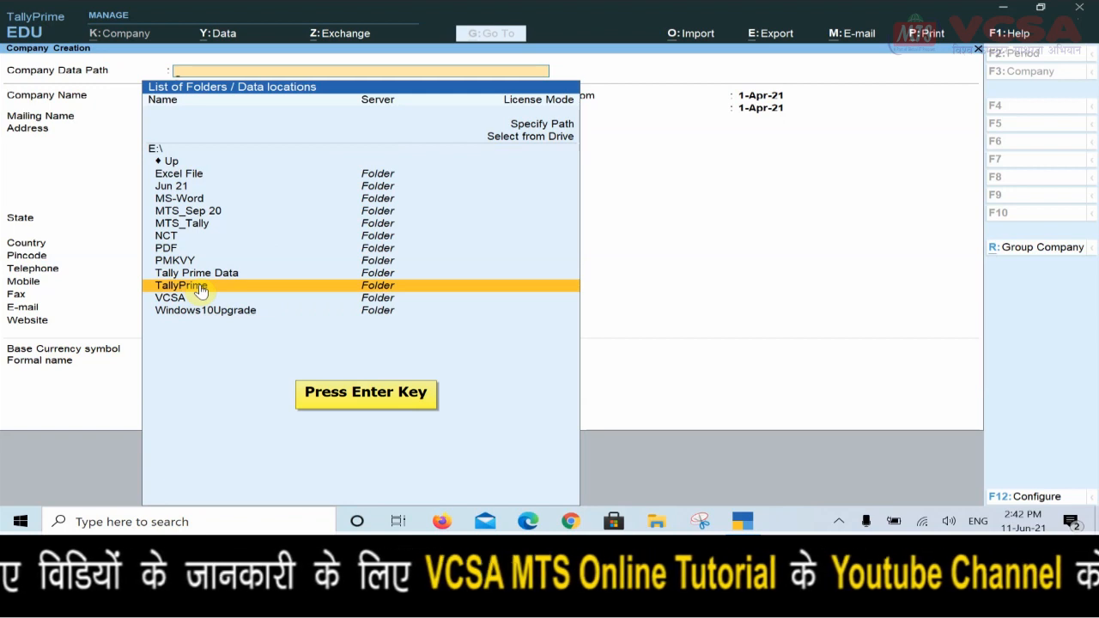
key(Return)
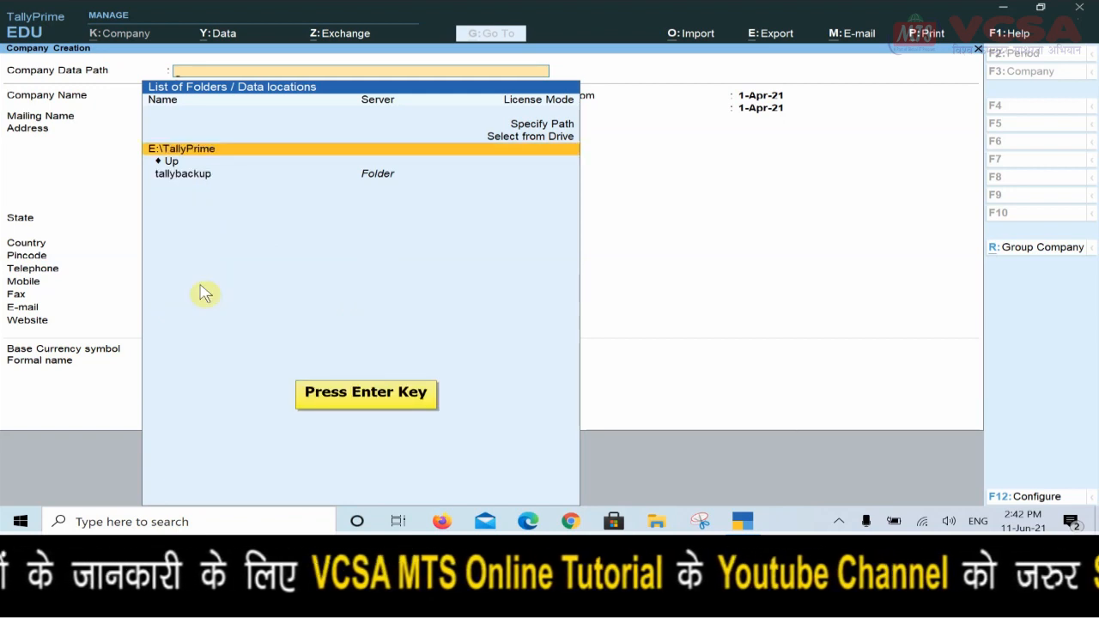
key(Return)
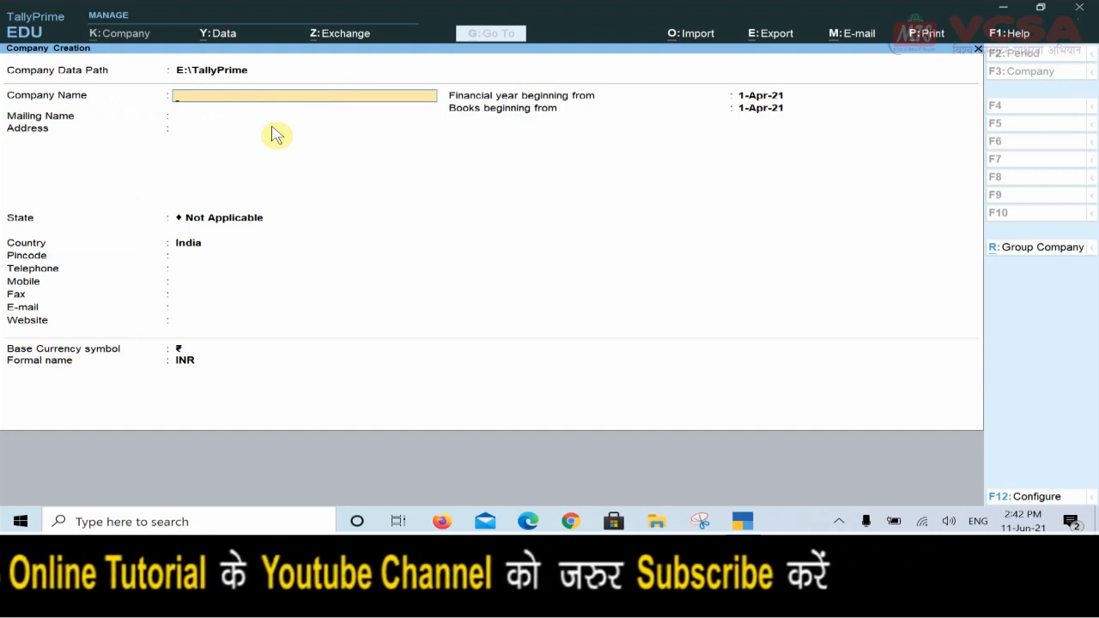
Name the company MTS (P) Ltd., keep it as the mailing name, and enter the address
text(MTS (P) Ltd.)
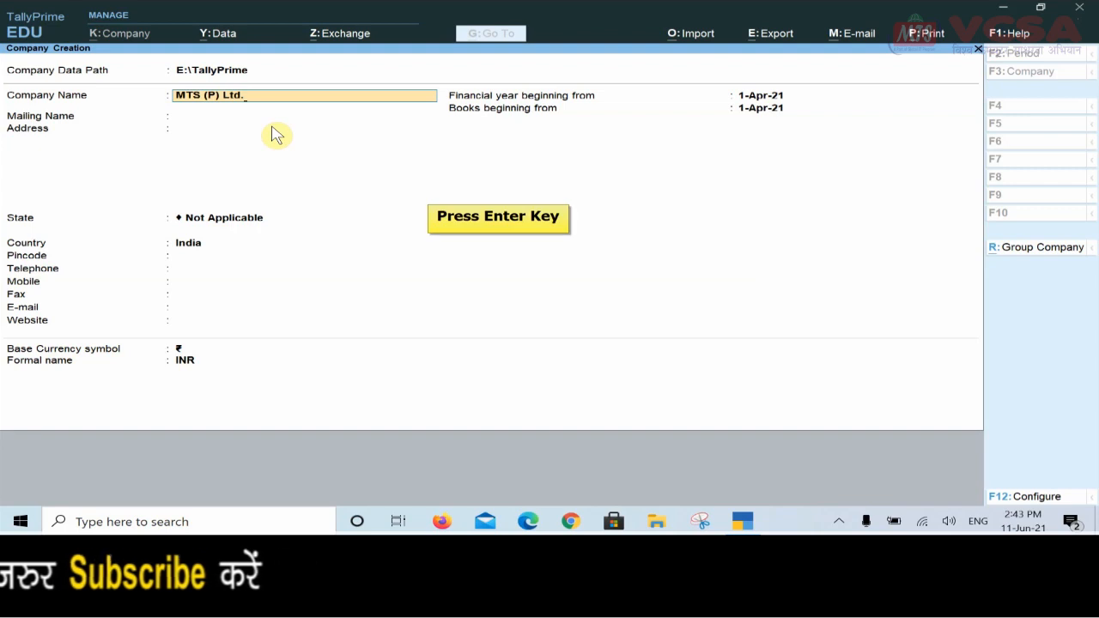
key(Return)
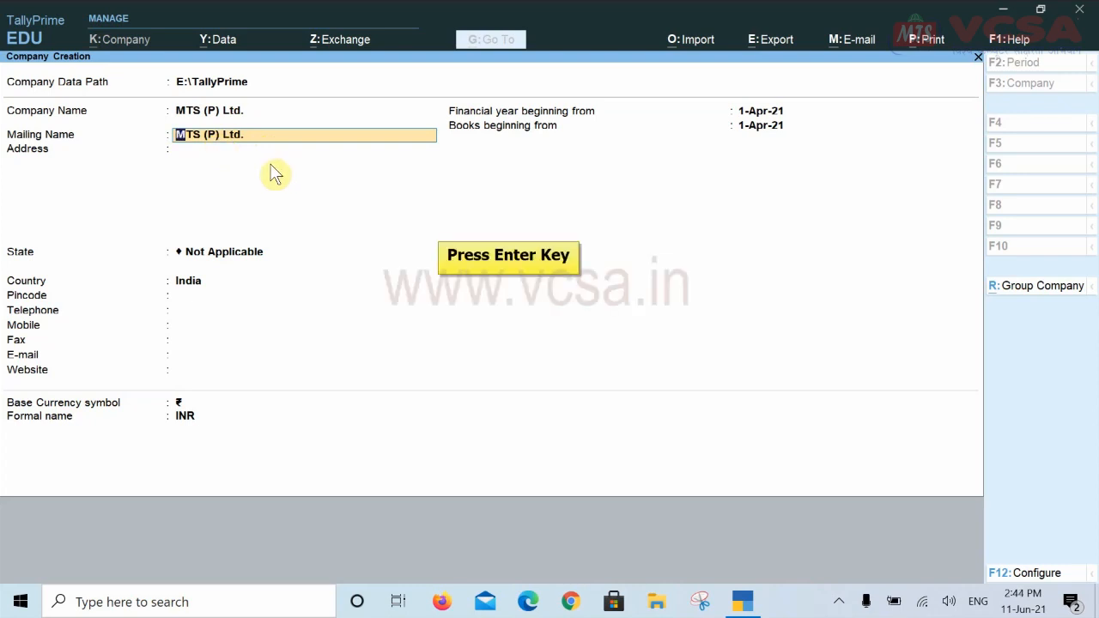
key(Return)
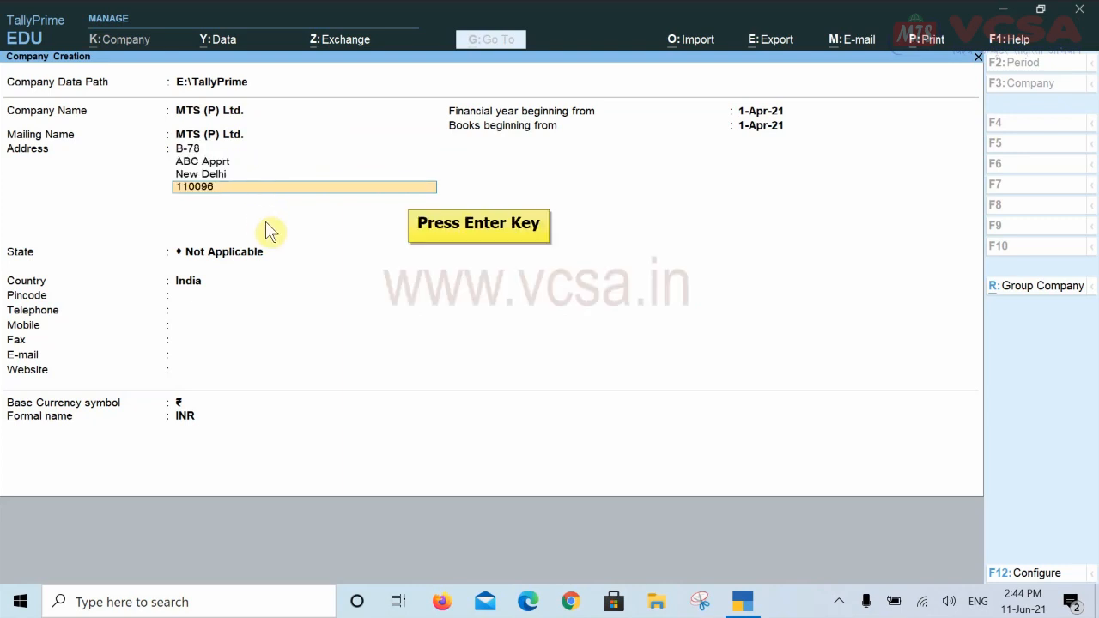
key(Return)
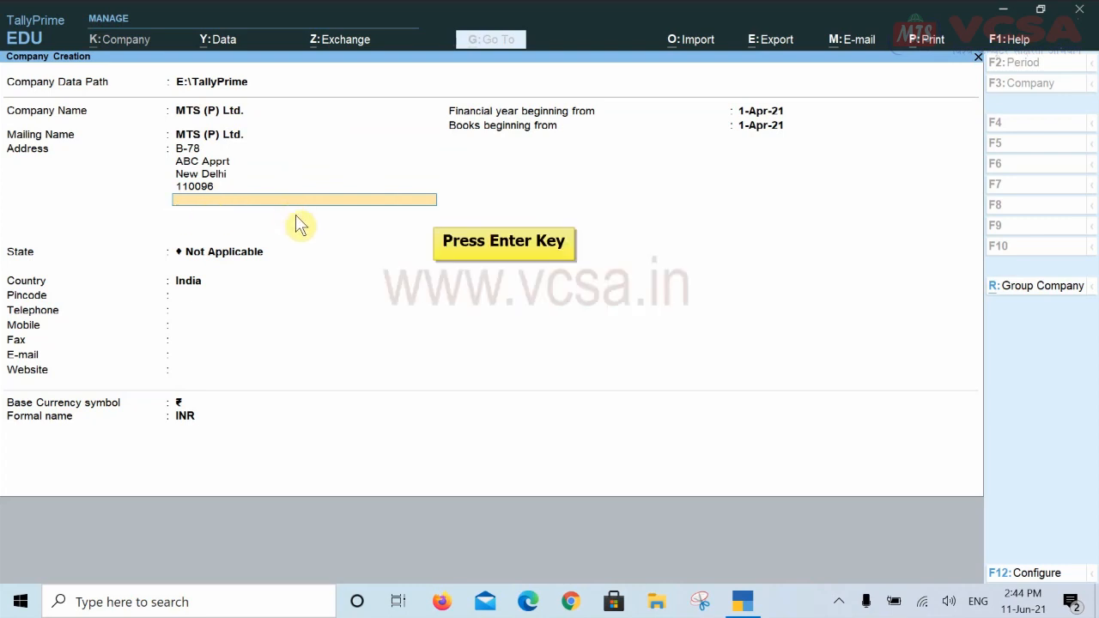
key(Return)
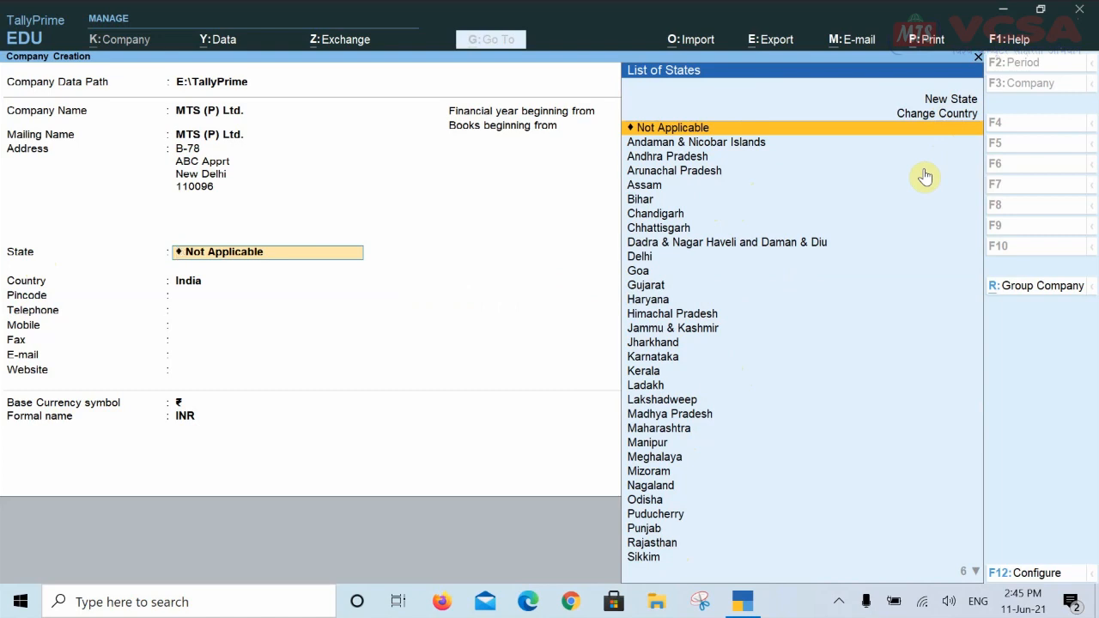
Choose Delhi as the company's state from the List of States
text(D)
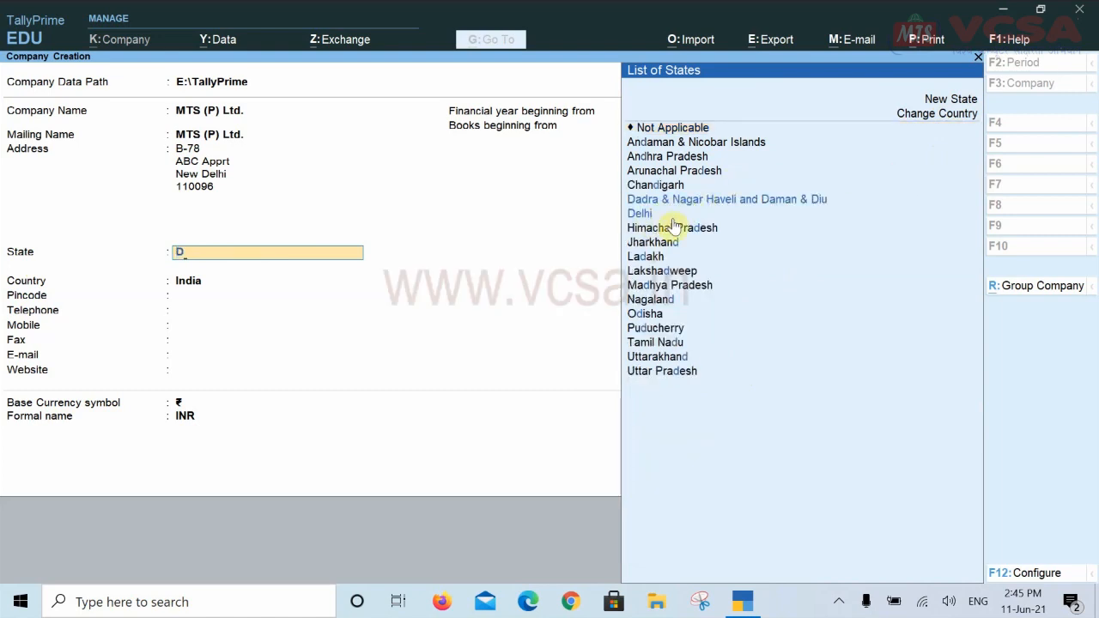
text(e)
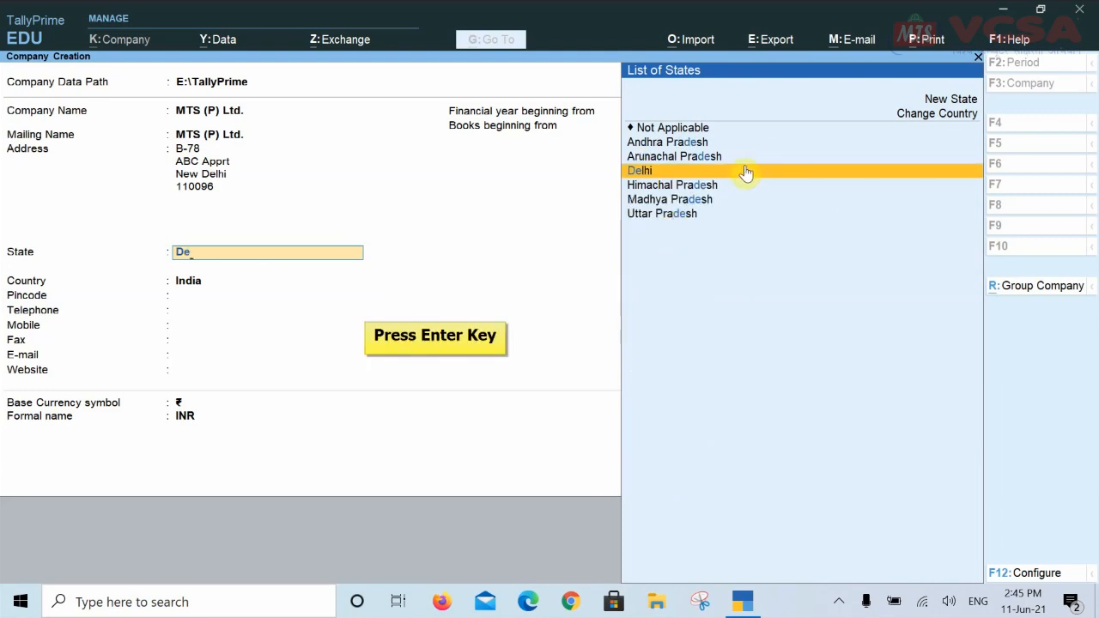
key(Return)
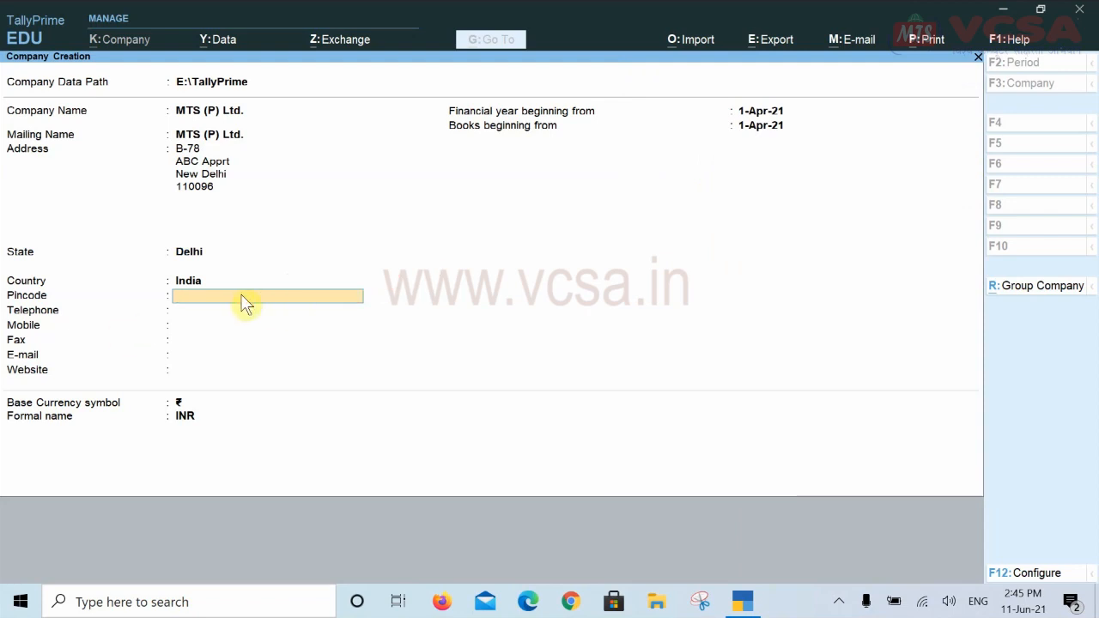
text(110096)
key(Return)
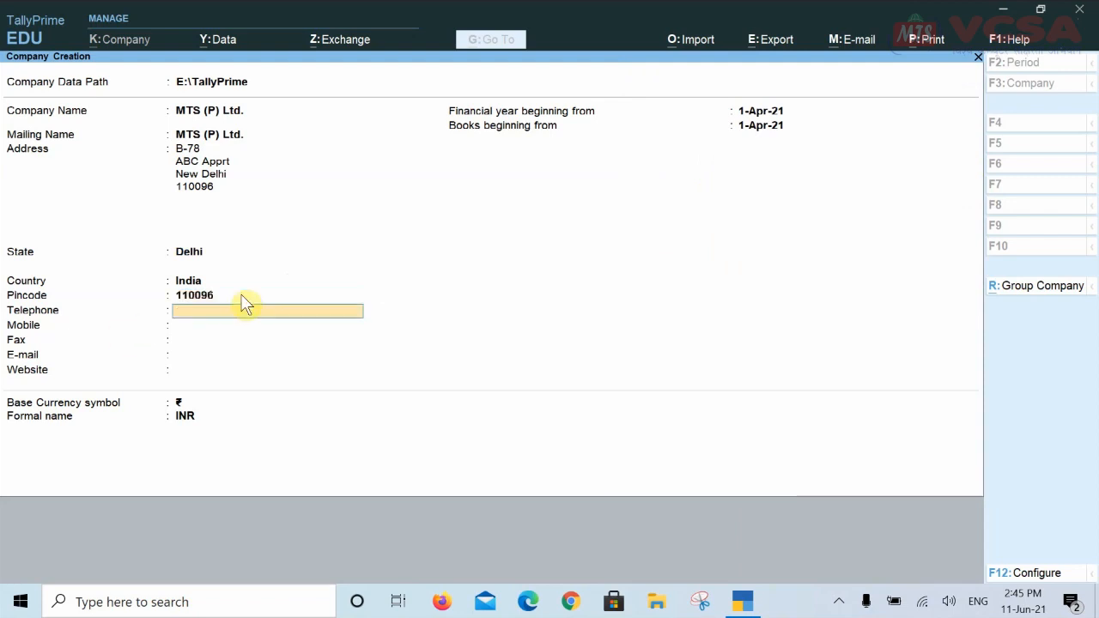
key(Return)
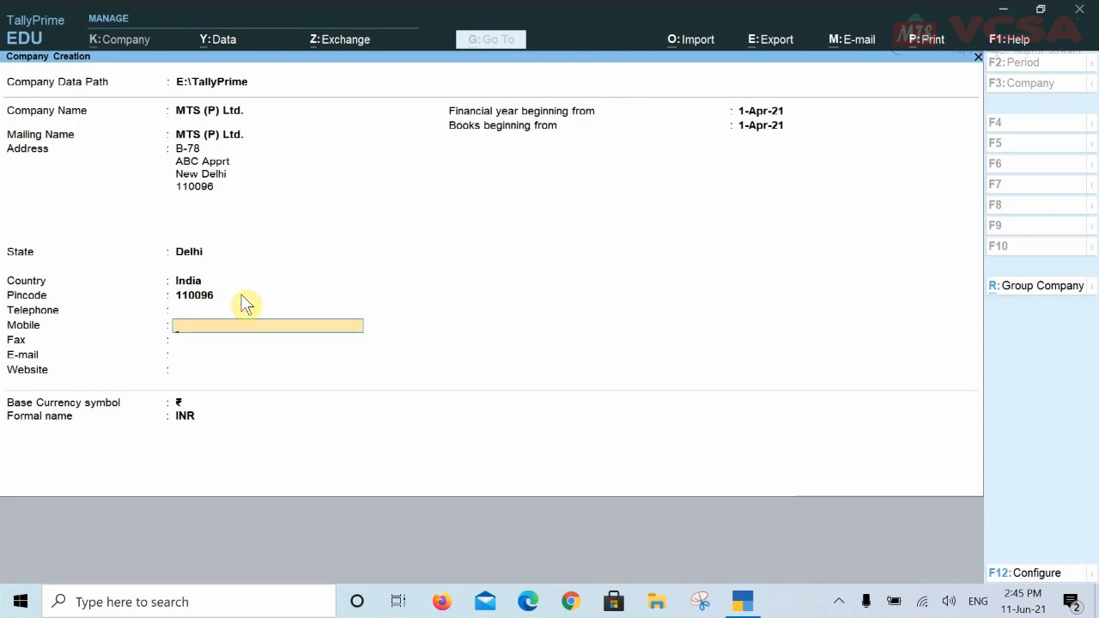
key(Return)
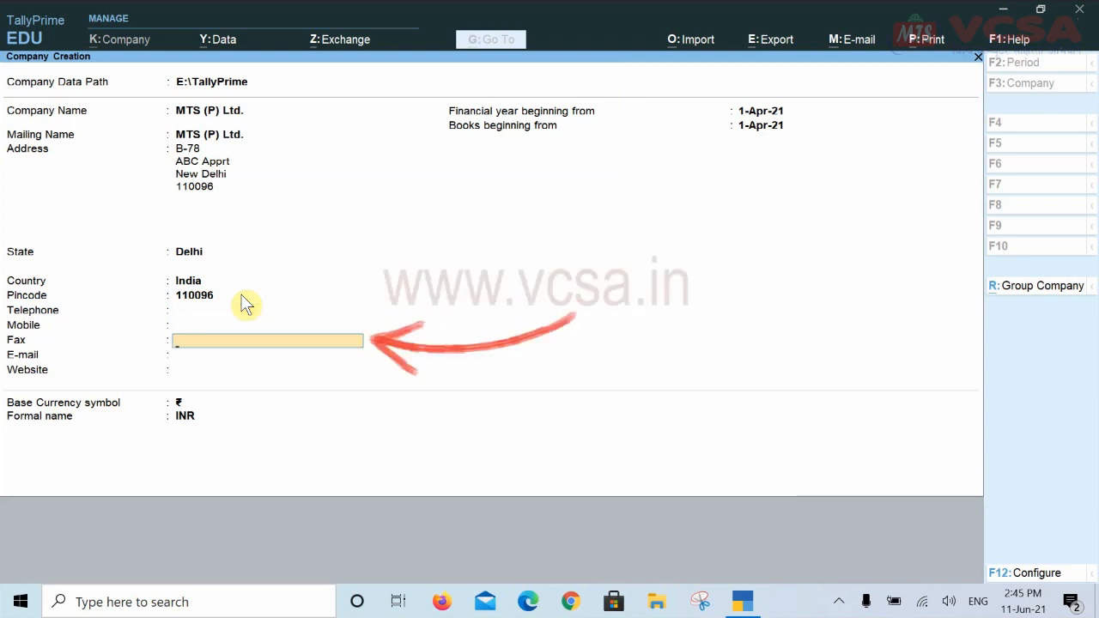
key(Return)
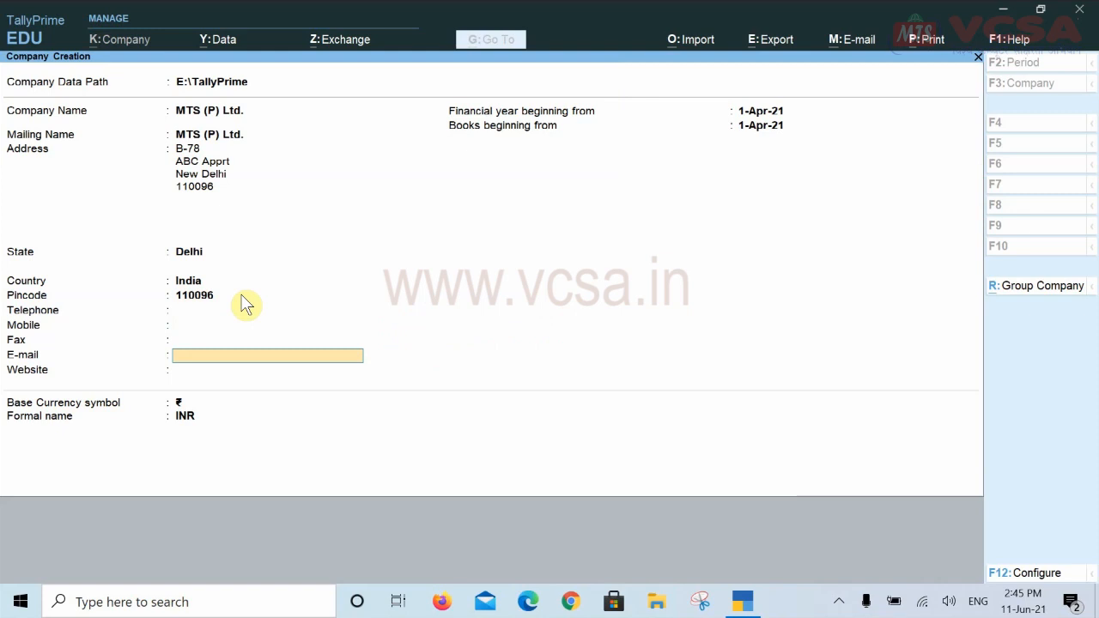
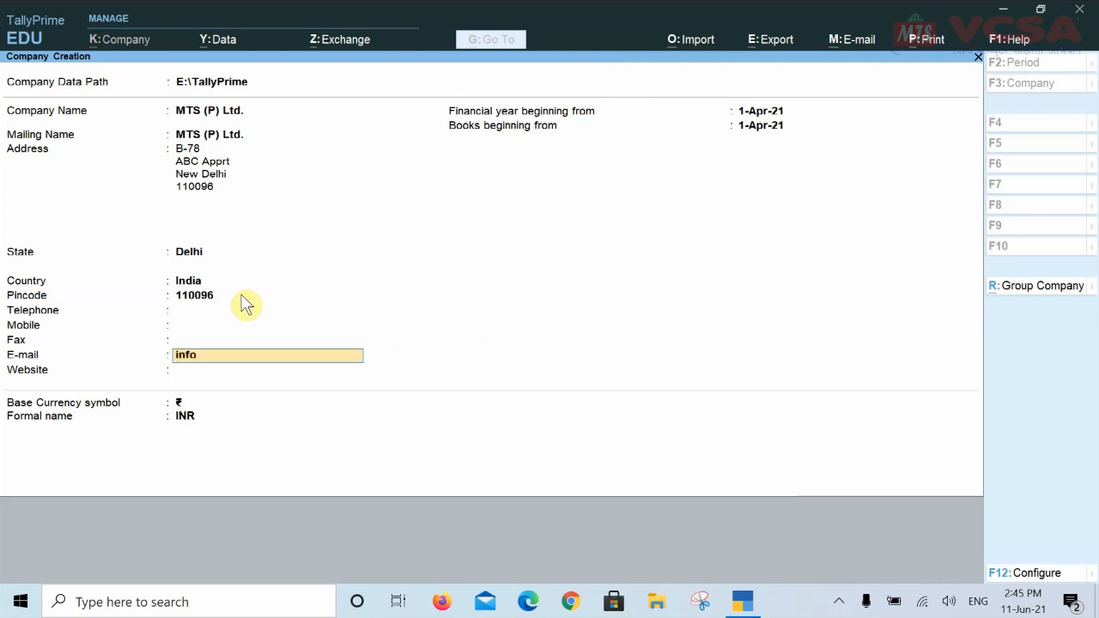
key(Return)
text(www.vcsa.in)
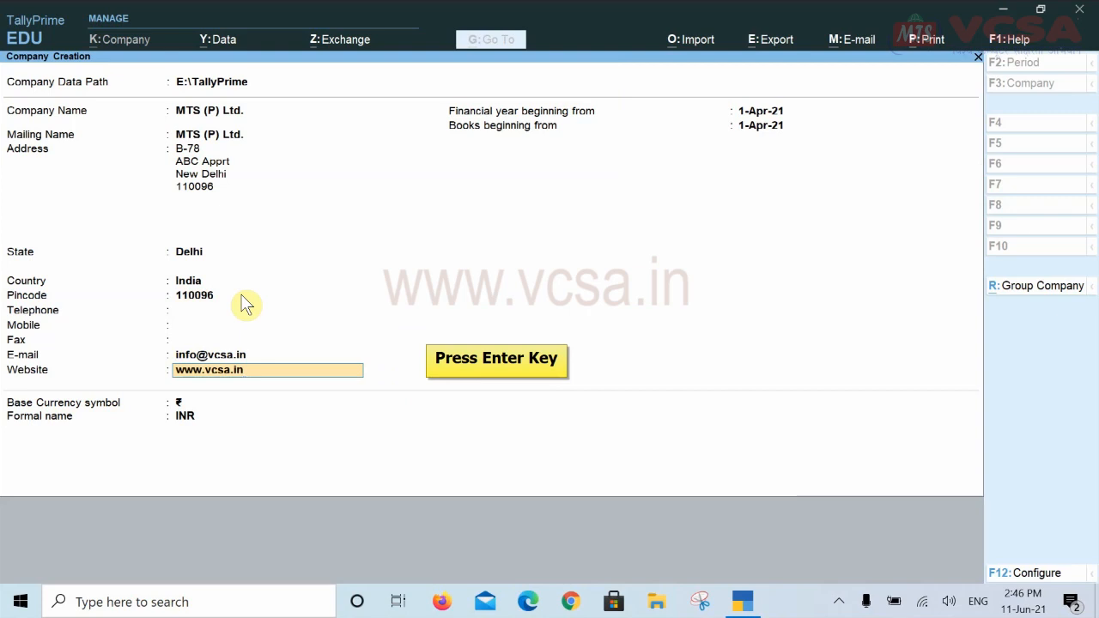
key(Return)
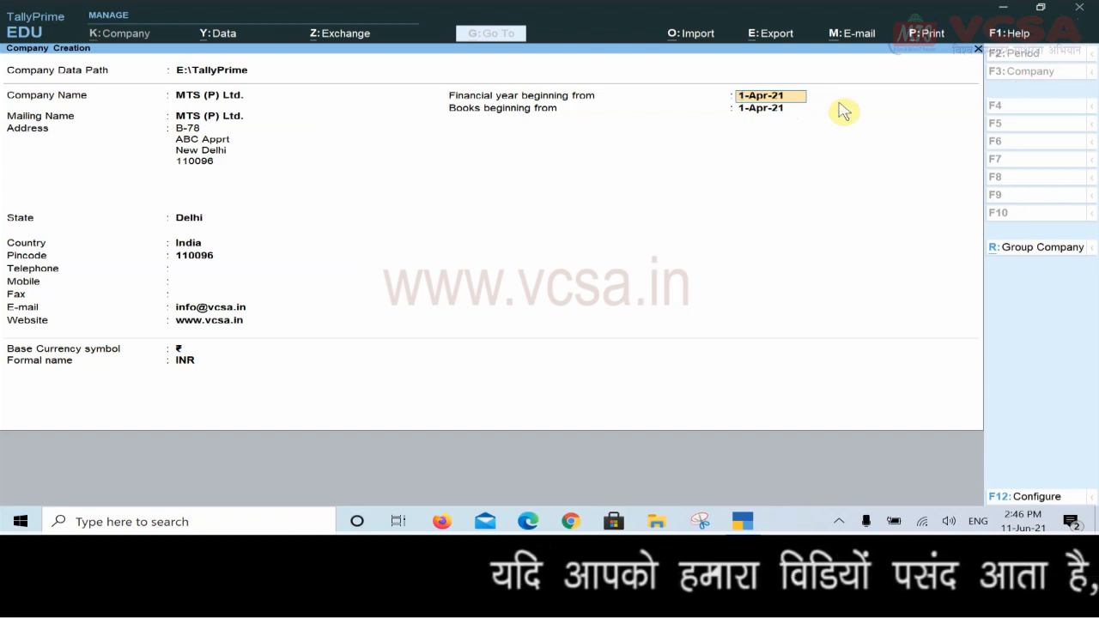
Accept 1-Apr-21 as both the financial year and books beginning dates
key(Return)
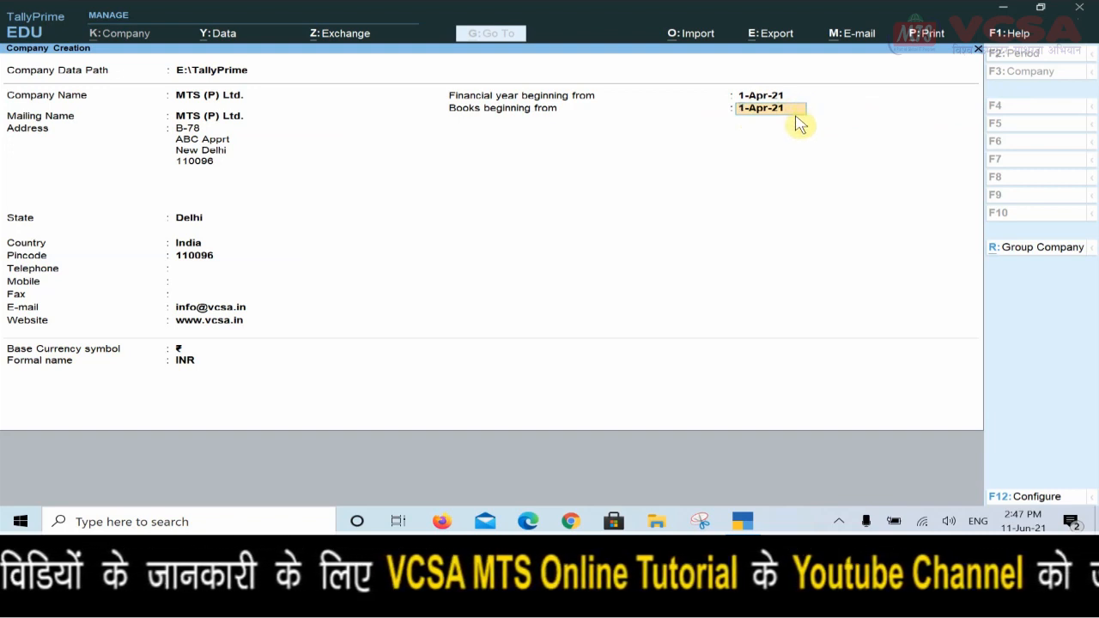
key(Return)
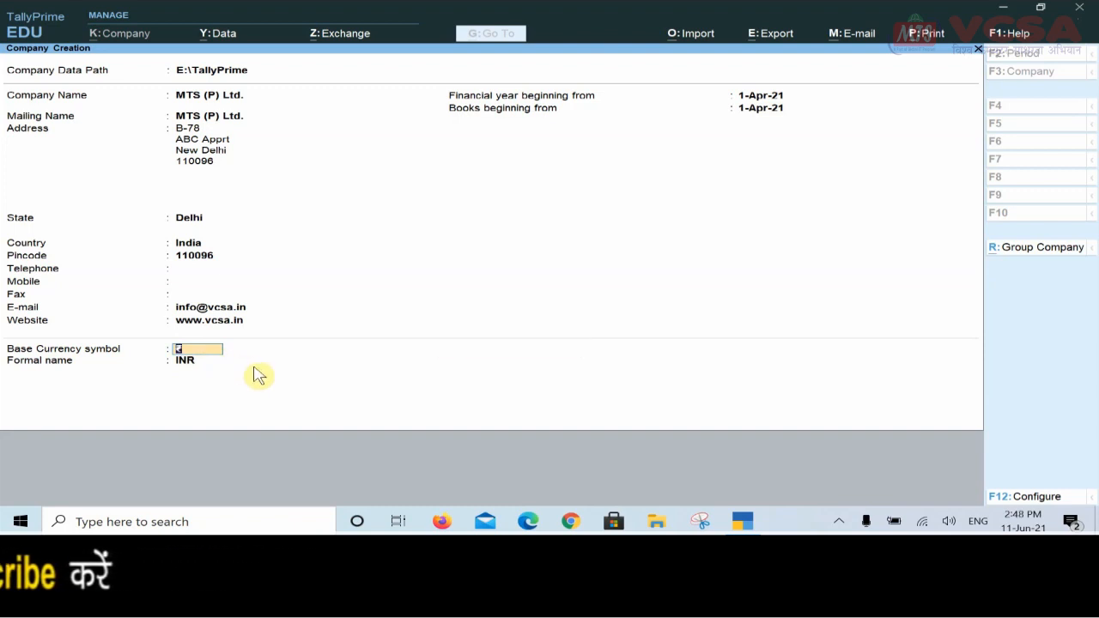
Accept ₹ as the base currency symbol
key(Return)
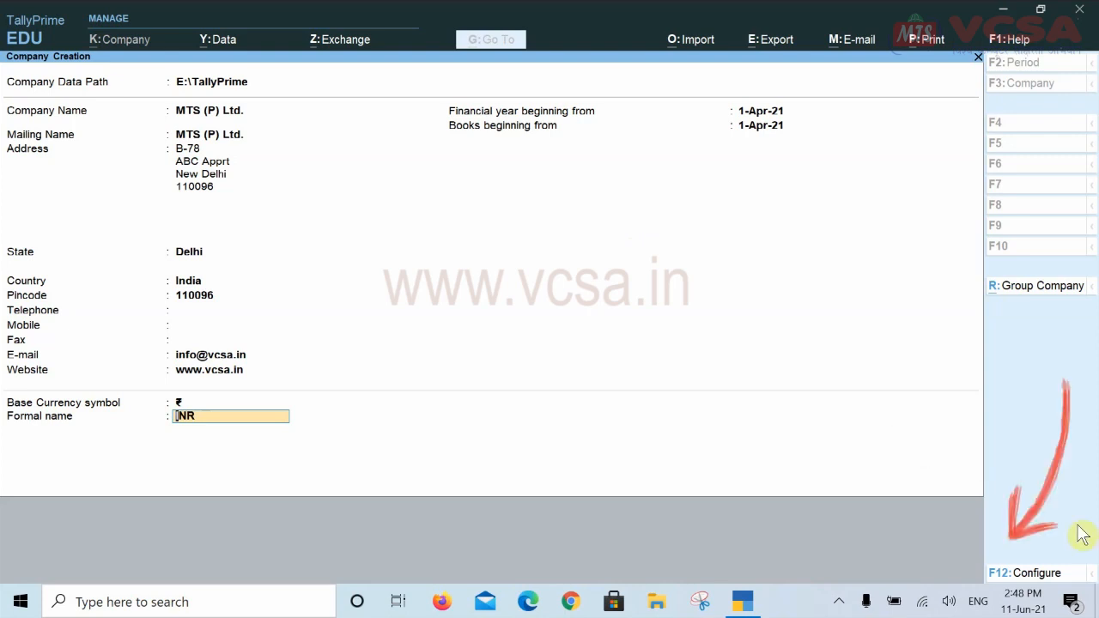
Set Use User Access Control to Yes in the F12 company configuration
click(1053, 577)
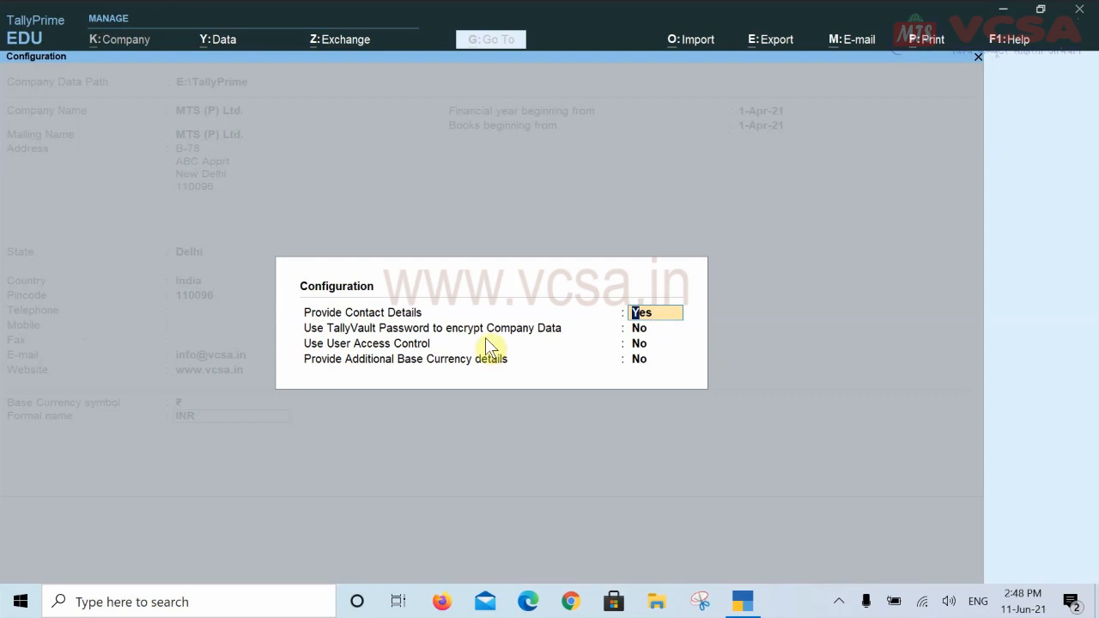
click(665, 327)
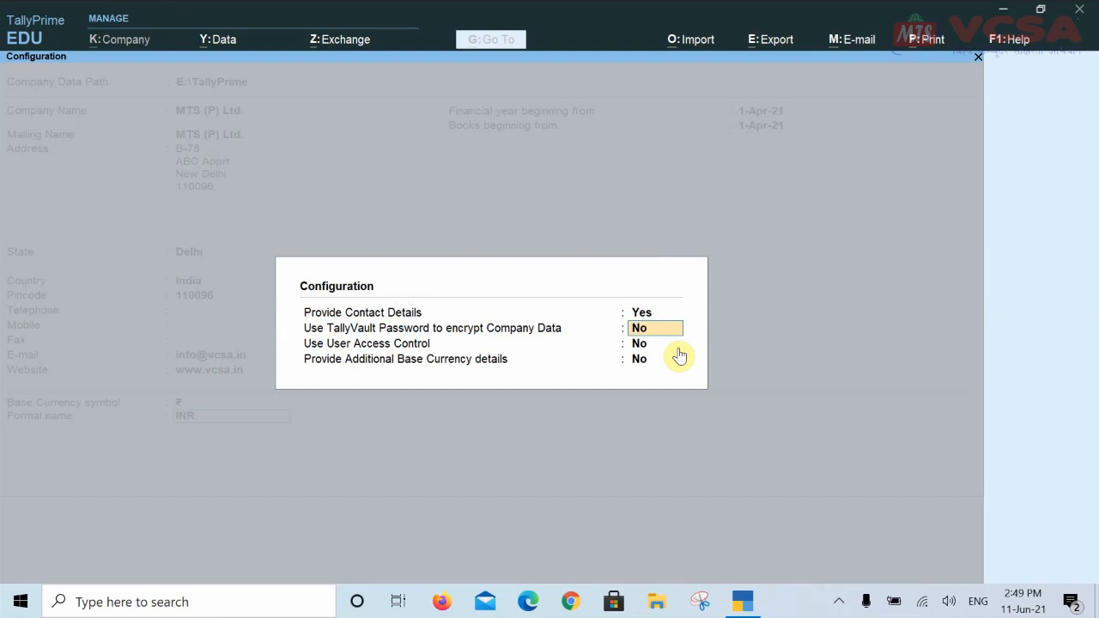
key(Return)
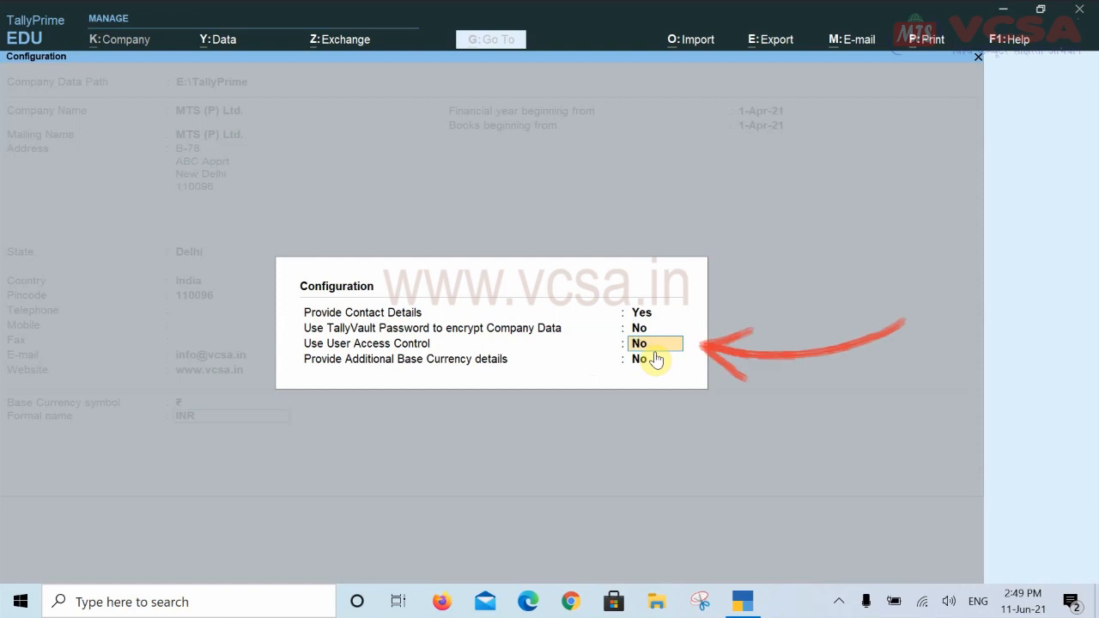
key(y)
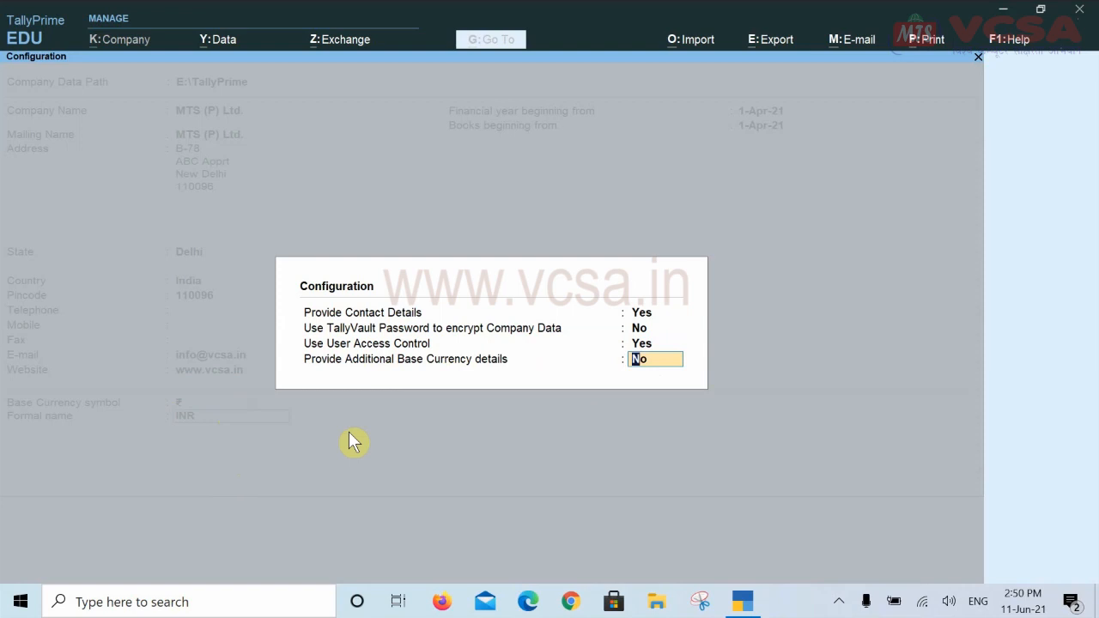
key(Return)
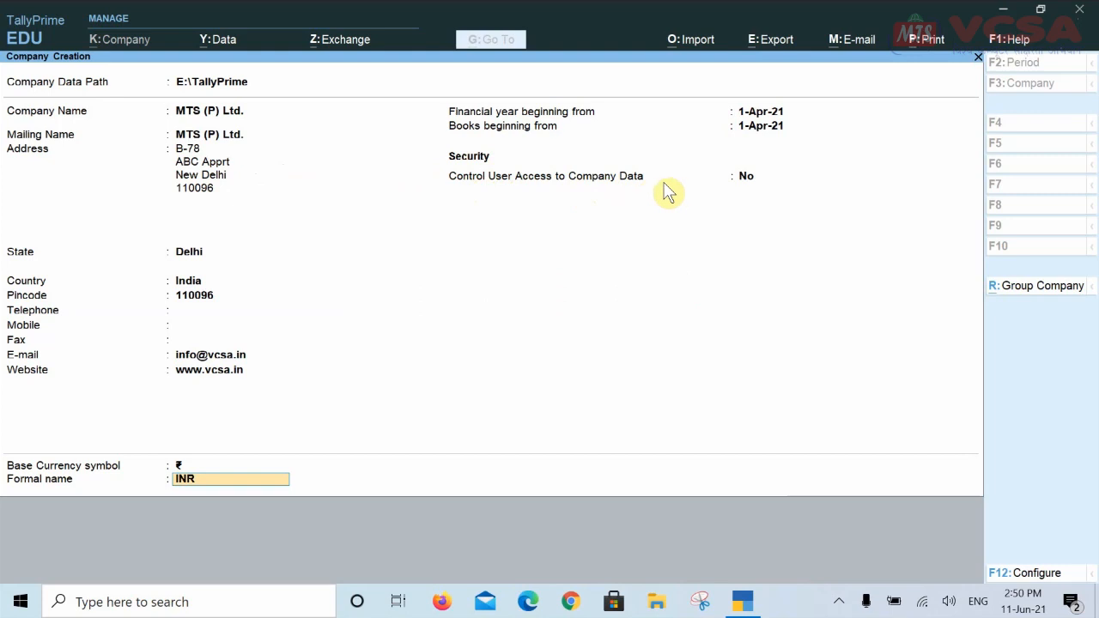
Set Control User Access to Yes, entering the administrator username, password and password confirmation
click(747, 177)
text(y)
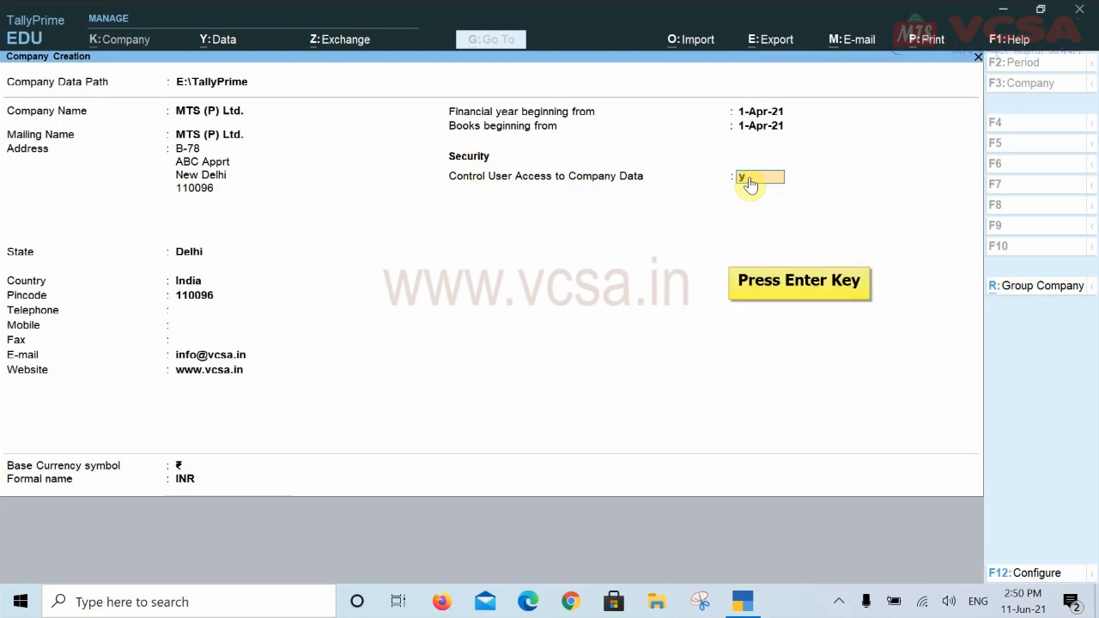
key(Return)
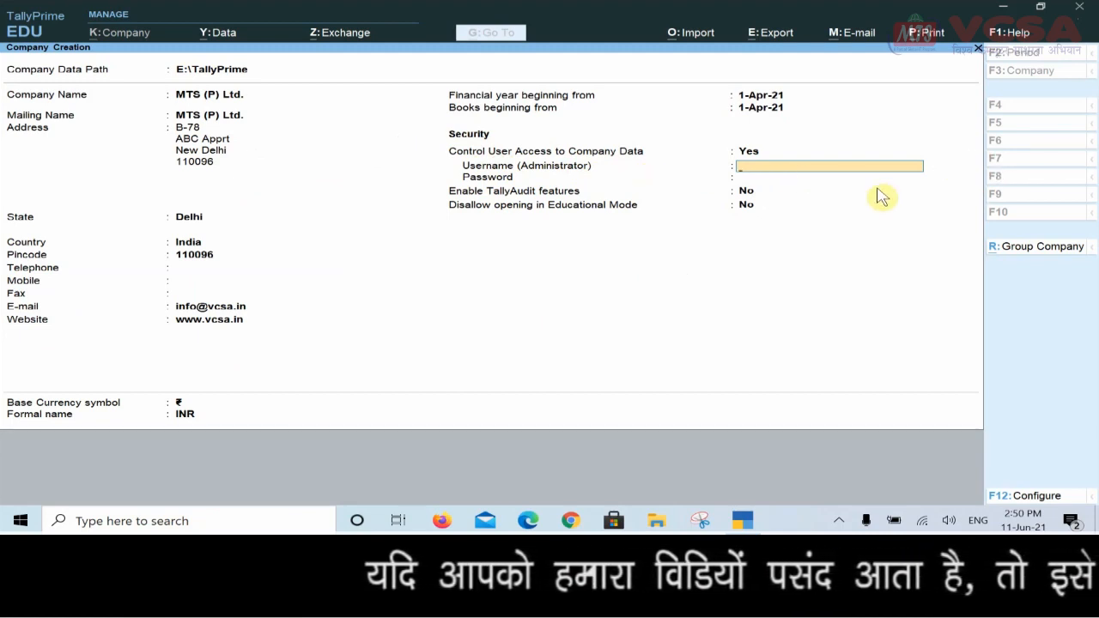
text(mts)
key(Return)
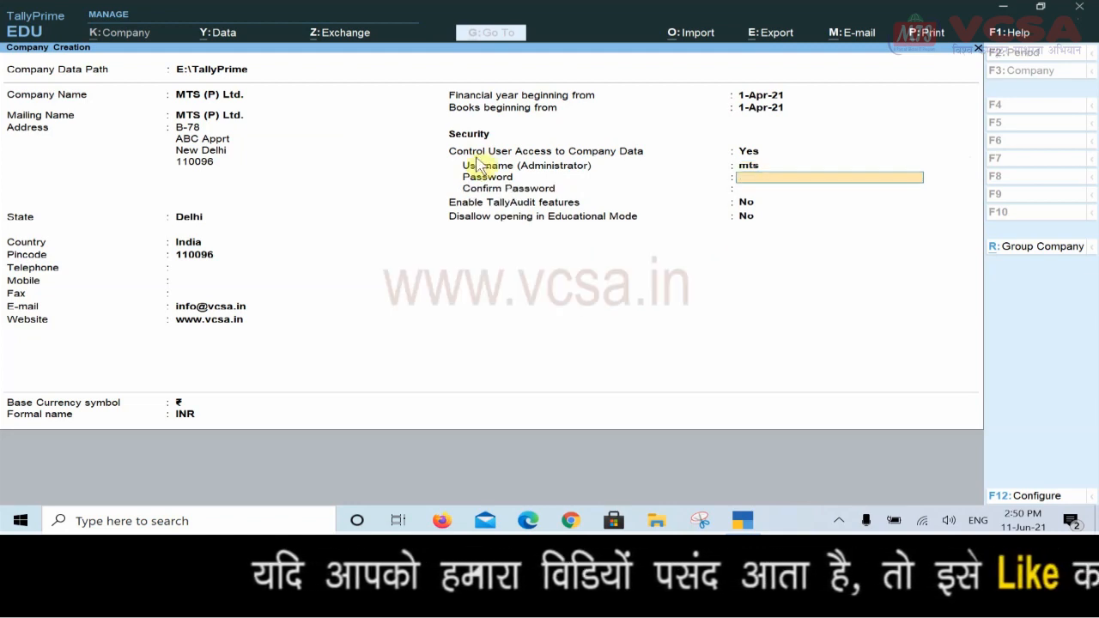
text(1)
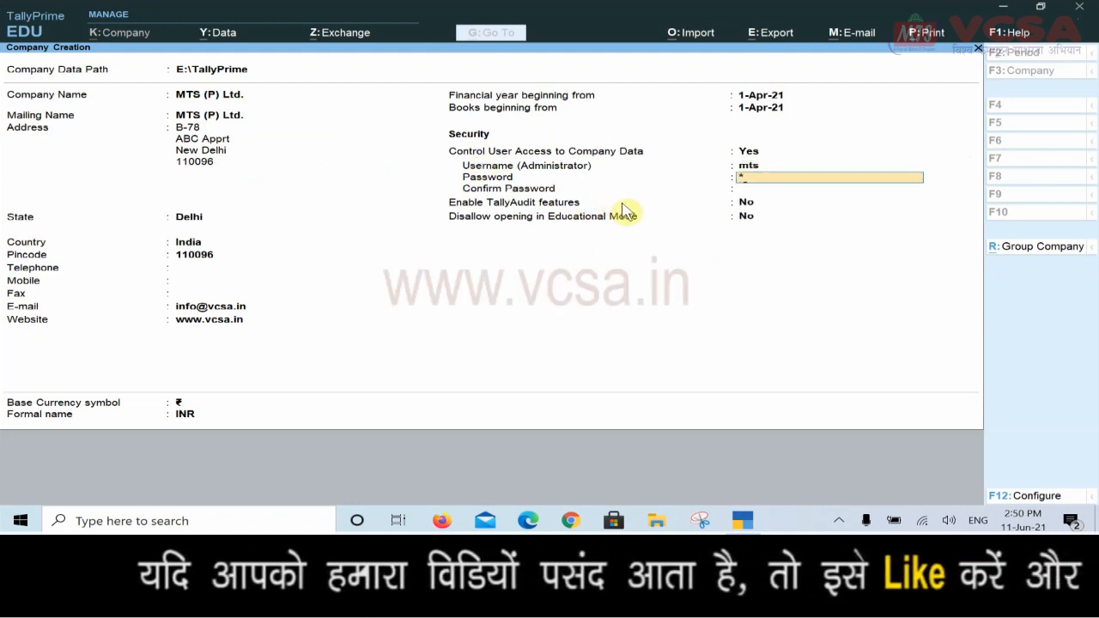
text(23)
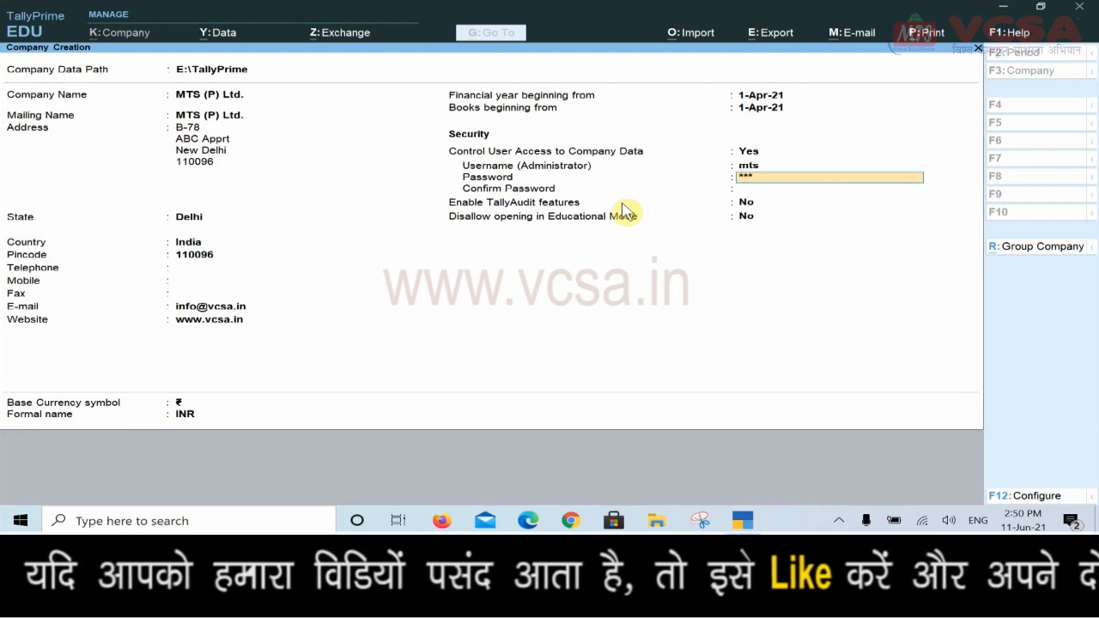
key(Return)
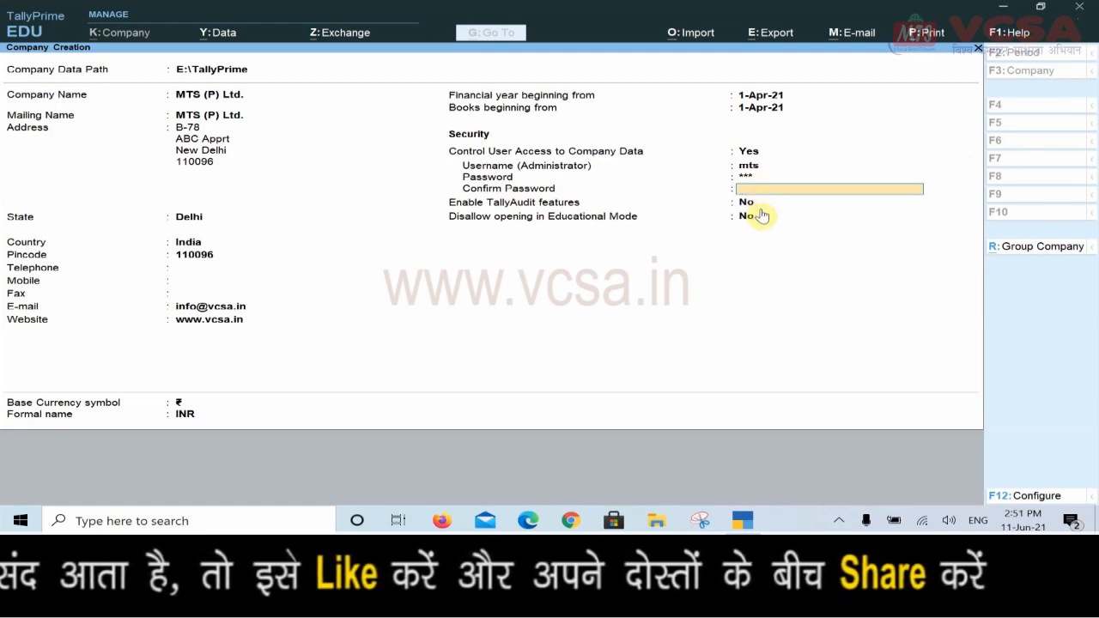
text(mt)
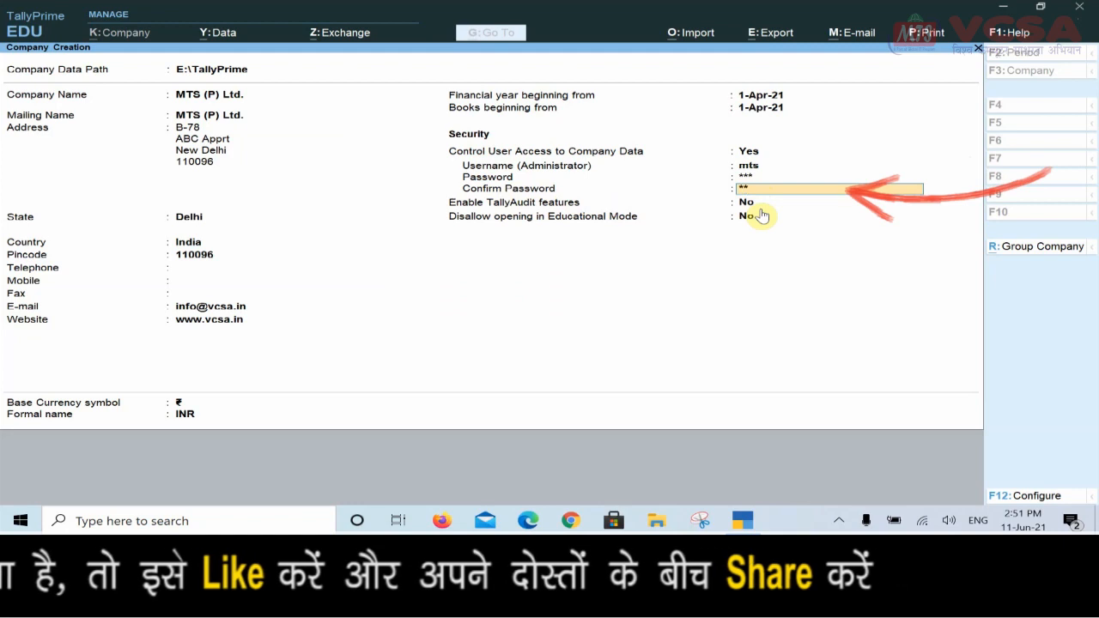
text(s)
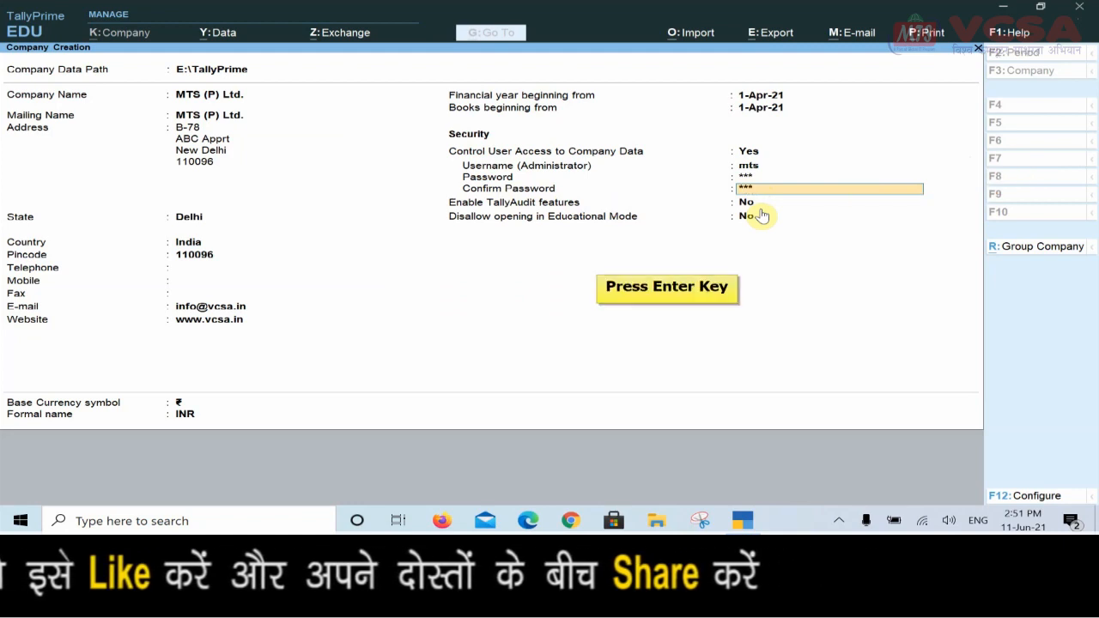
key(Return)
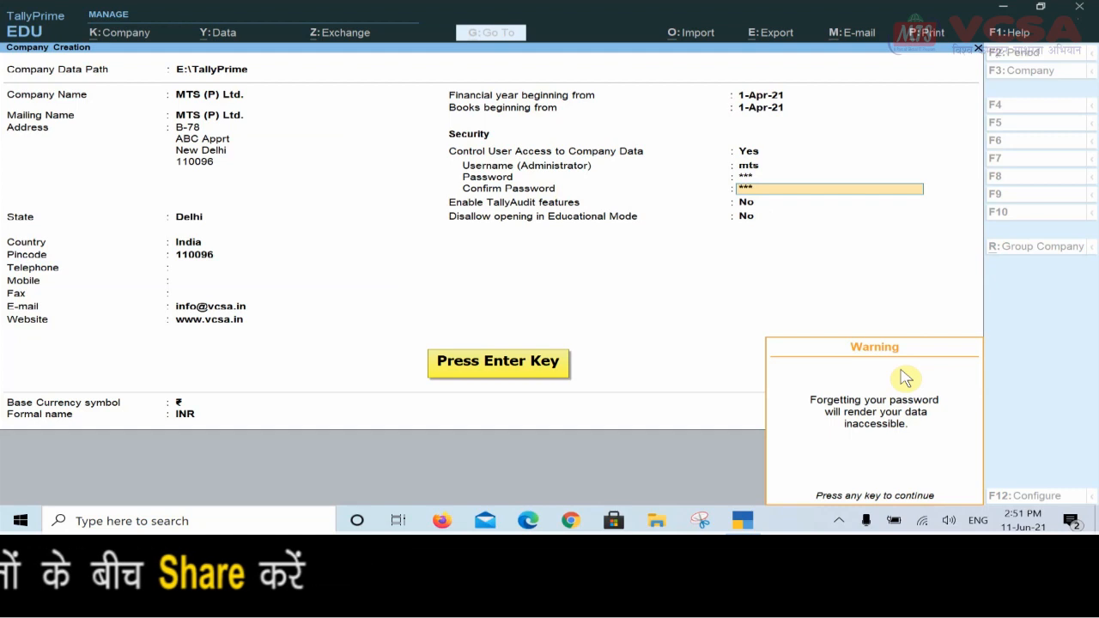
Dismiss the password warning, leave TallyAudit and Disallow Educational Mode at No, and accept
key(Return)
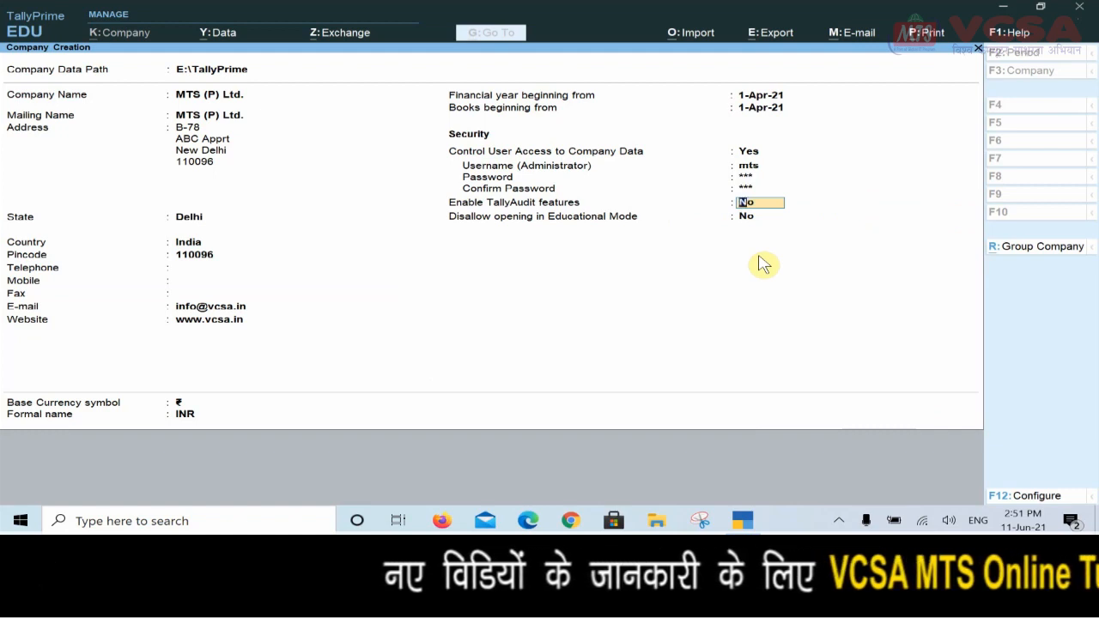
key(Return)
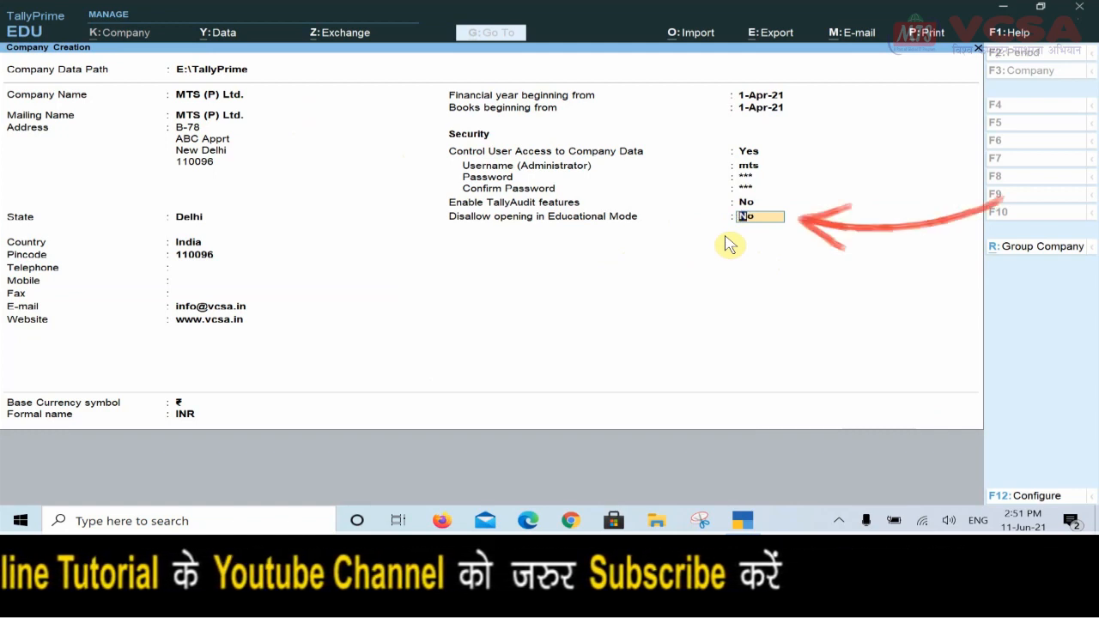
key(Return)
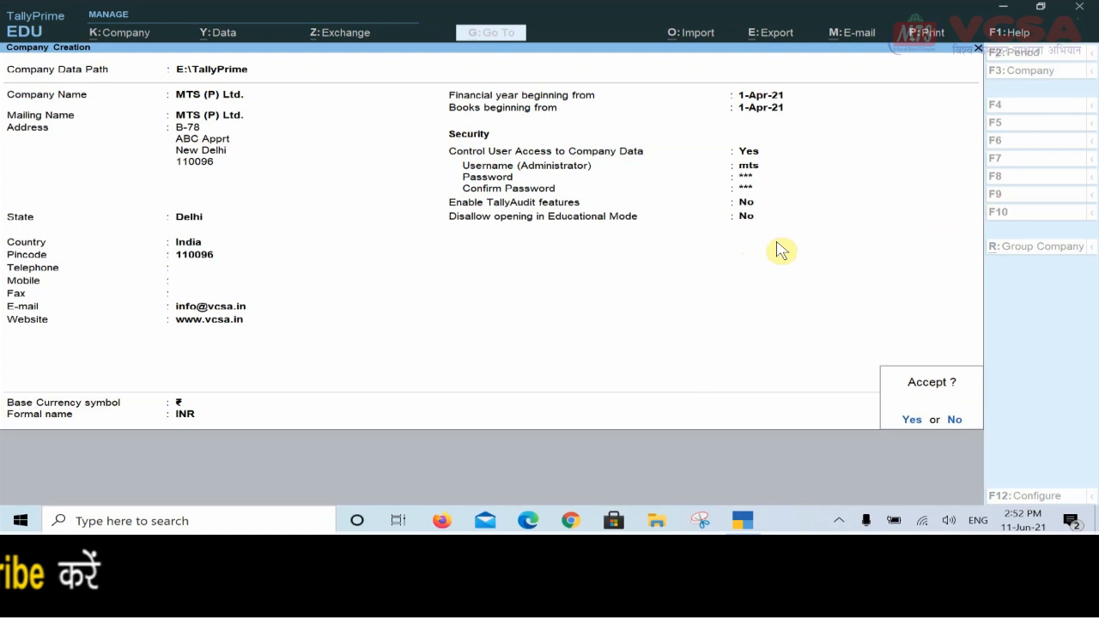
key(Return)
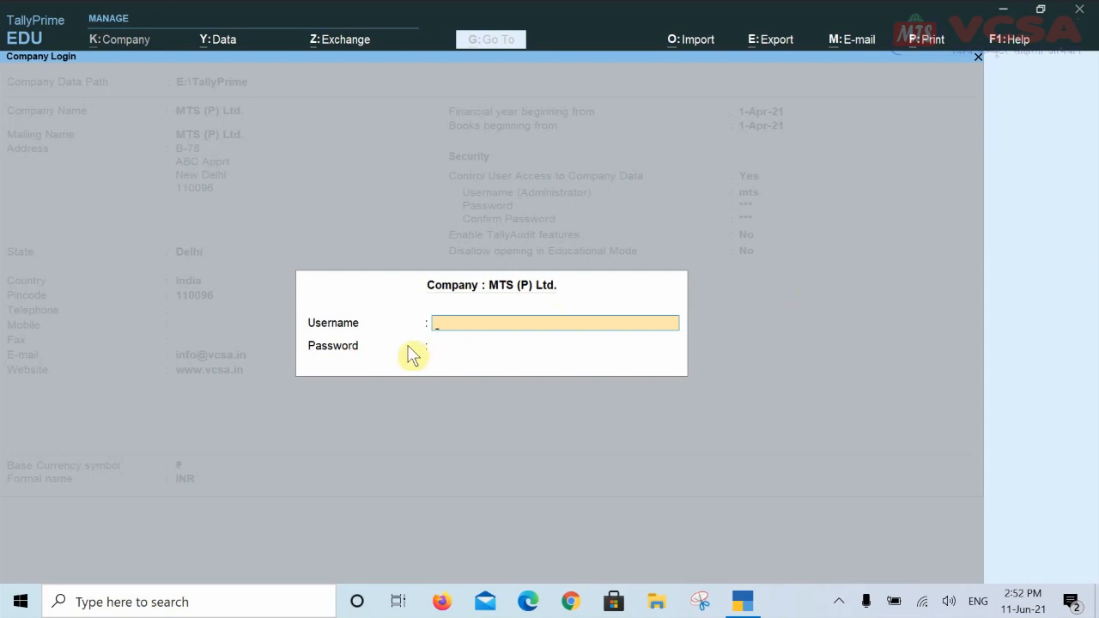
Log in to MTS (P) Ltd. with the administrator username and password
text(mts)
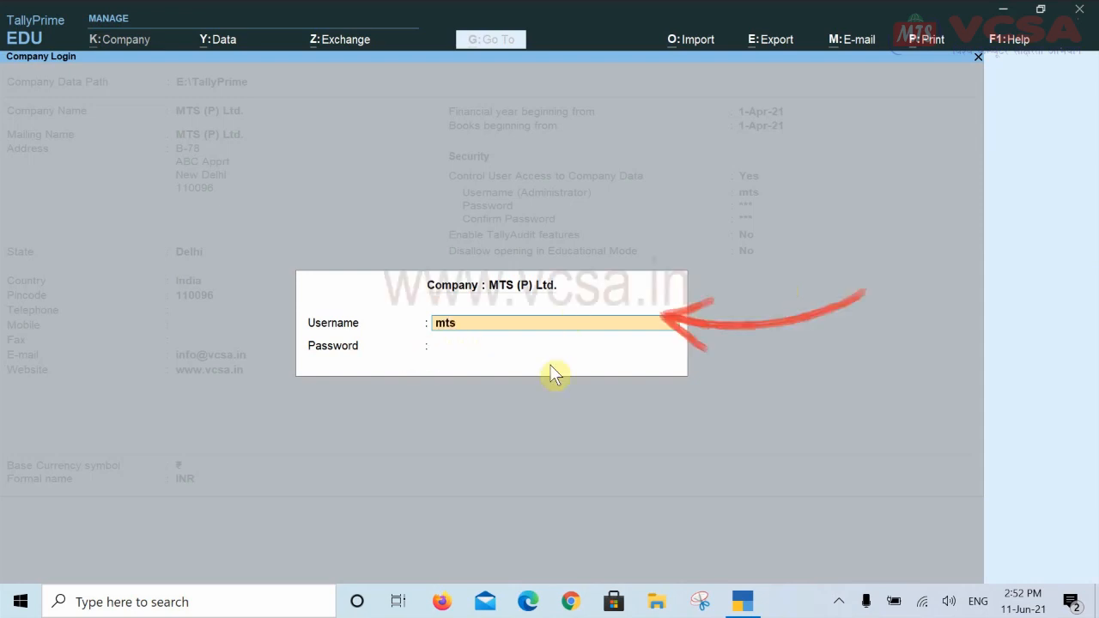
key(Return)
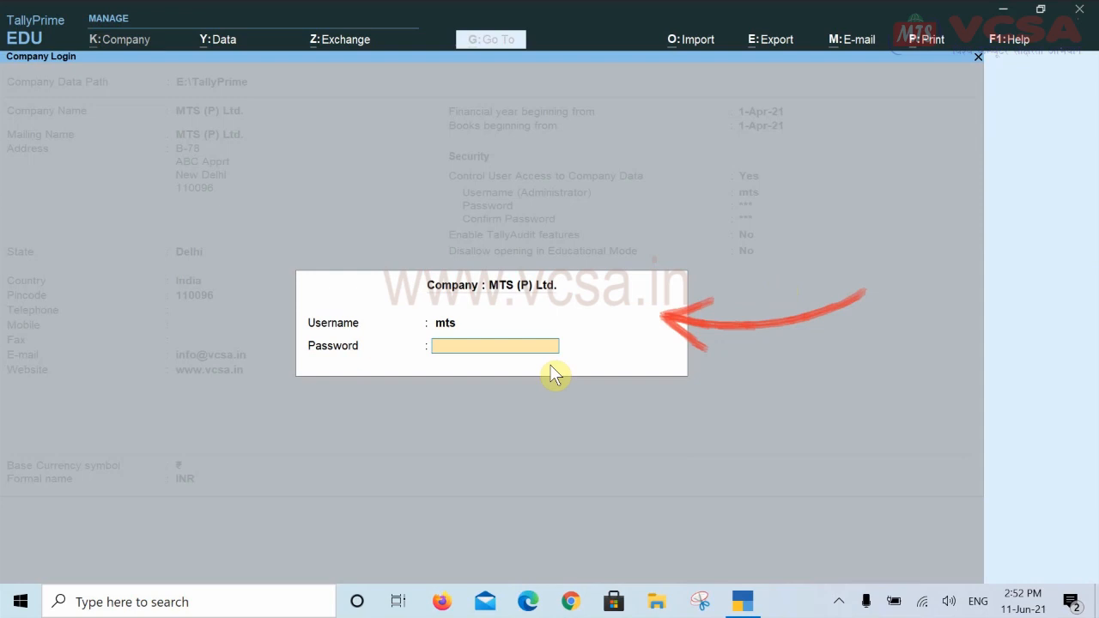
text(mts)
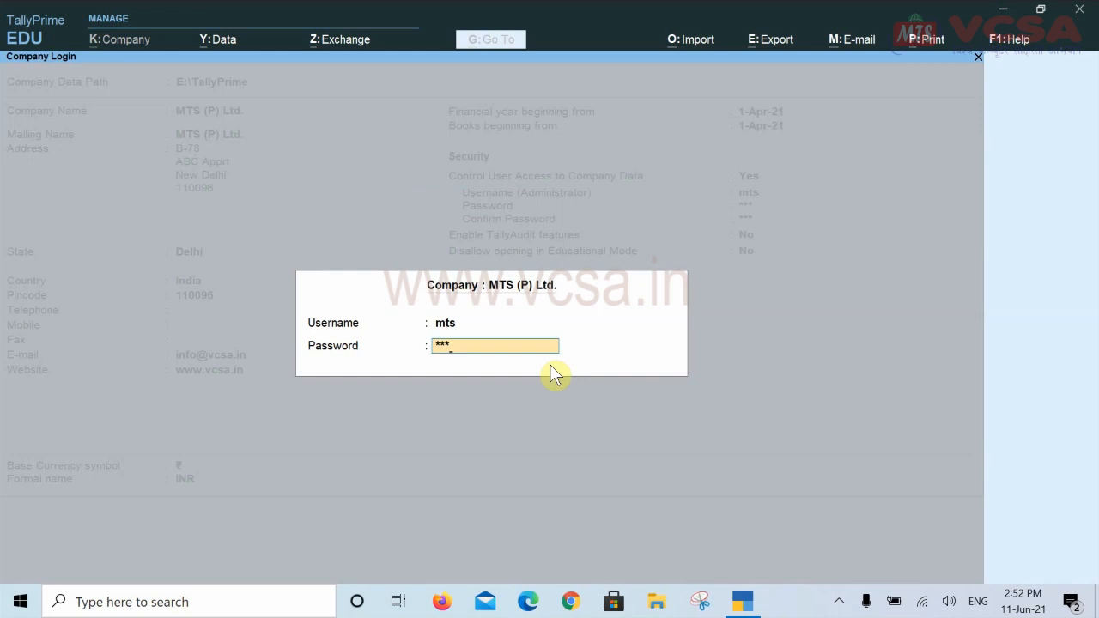
key(Return)
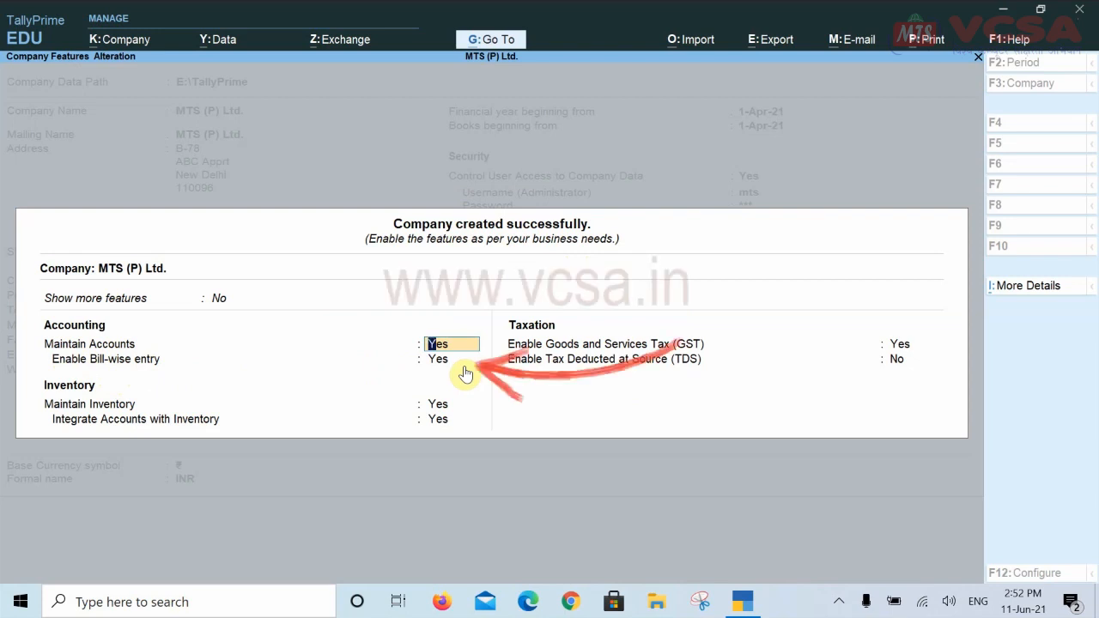
Keep accounts, bill-wise entry, inventory and accounts-inventory integration at Yes; set GST and TDS to No
key(Return)
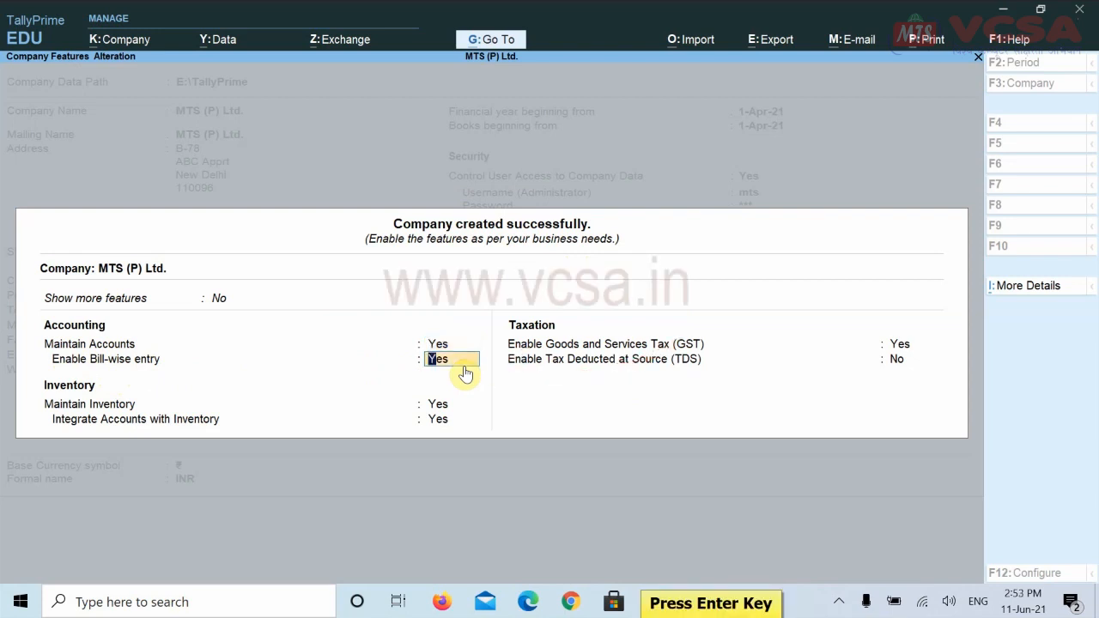
key(Return)
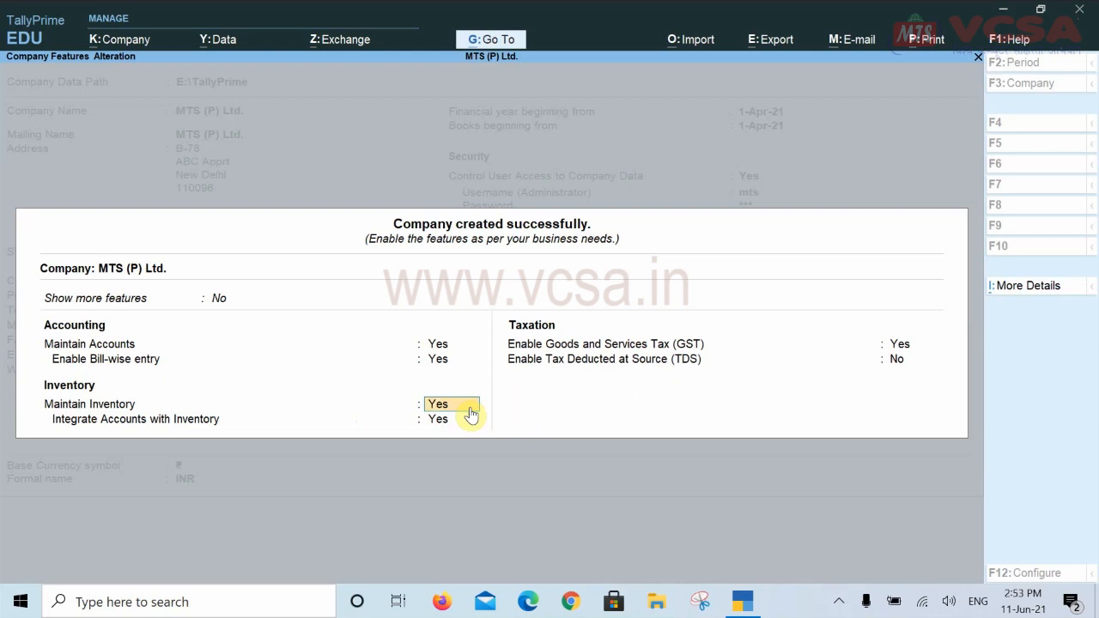
key(Return)
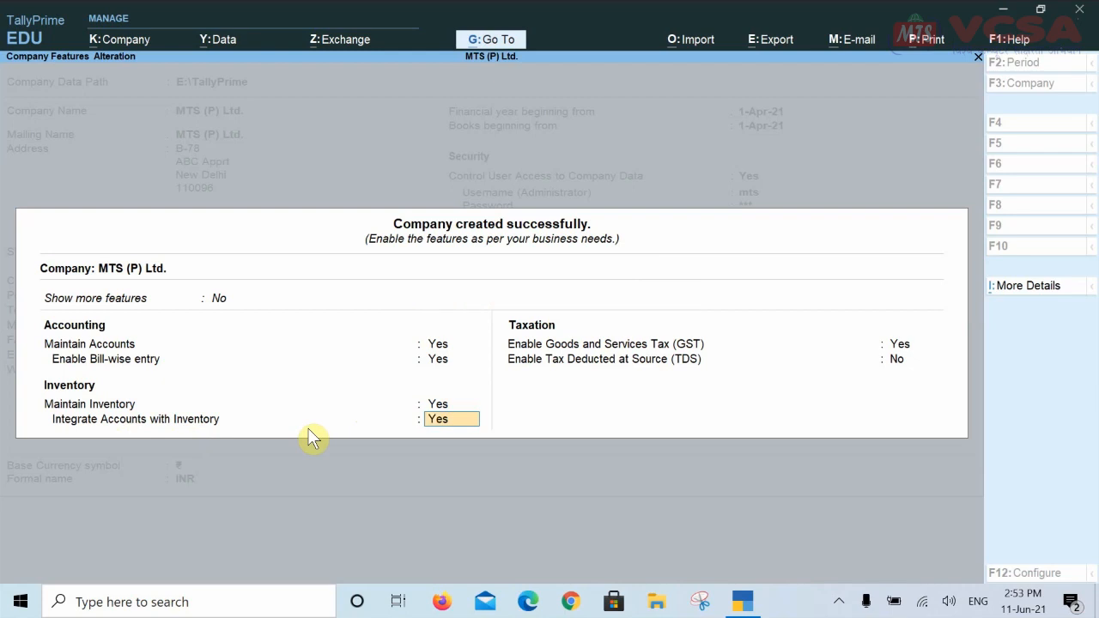
key(Return)
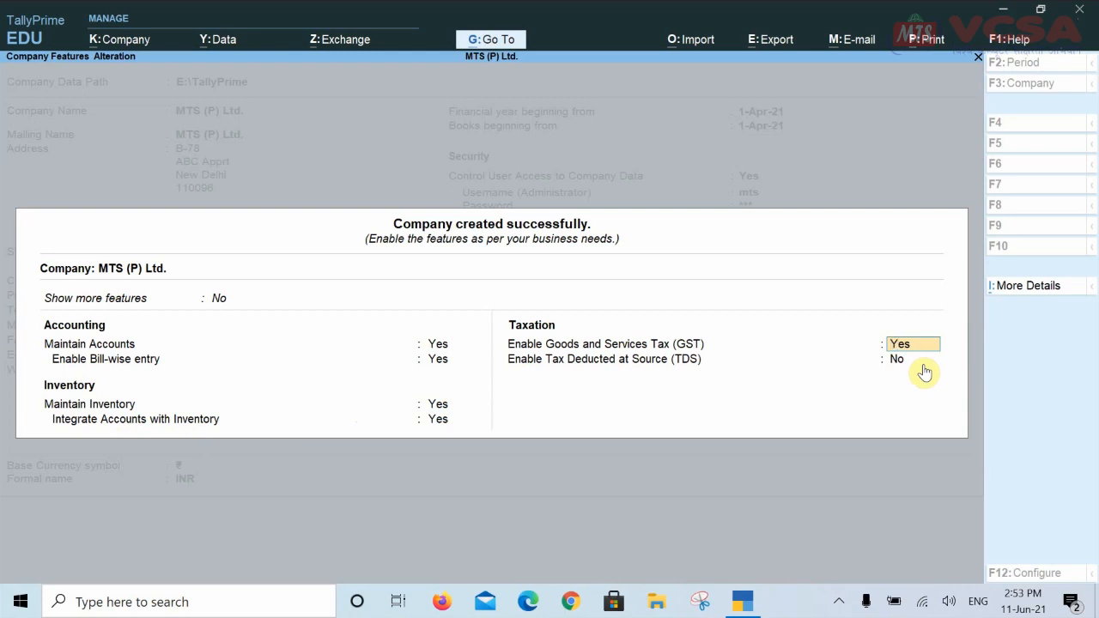
key(n)
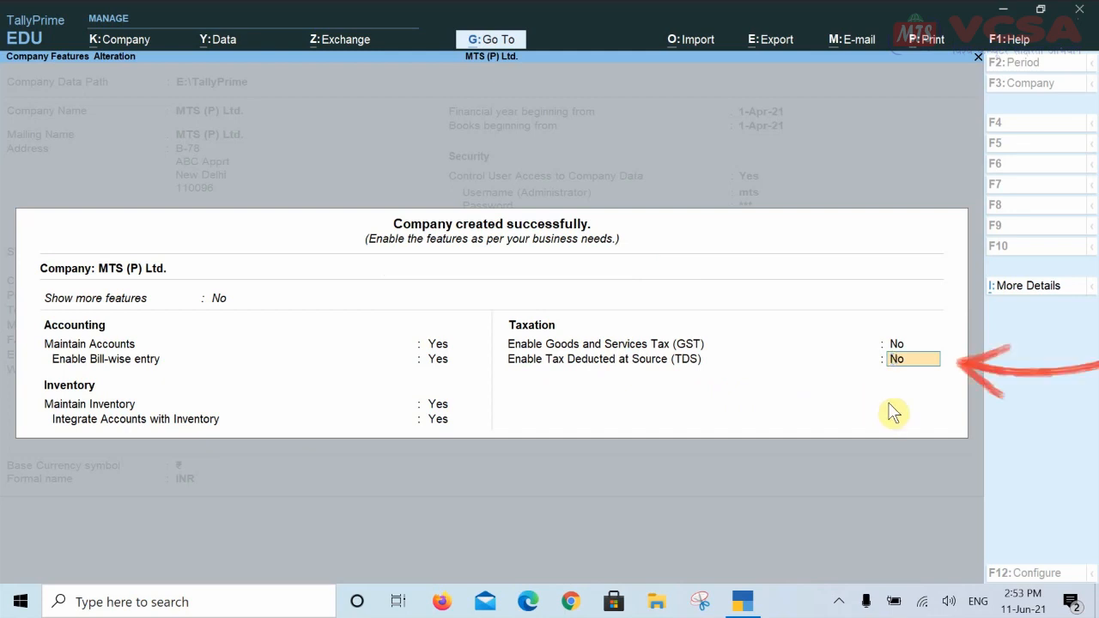
key(Return)
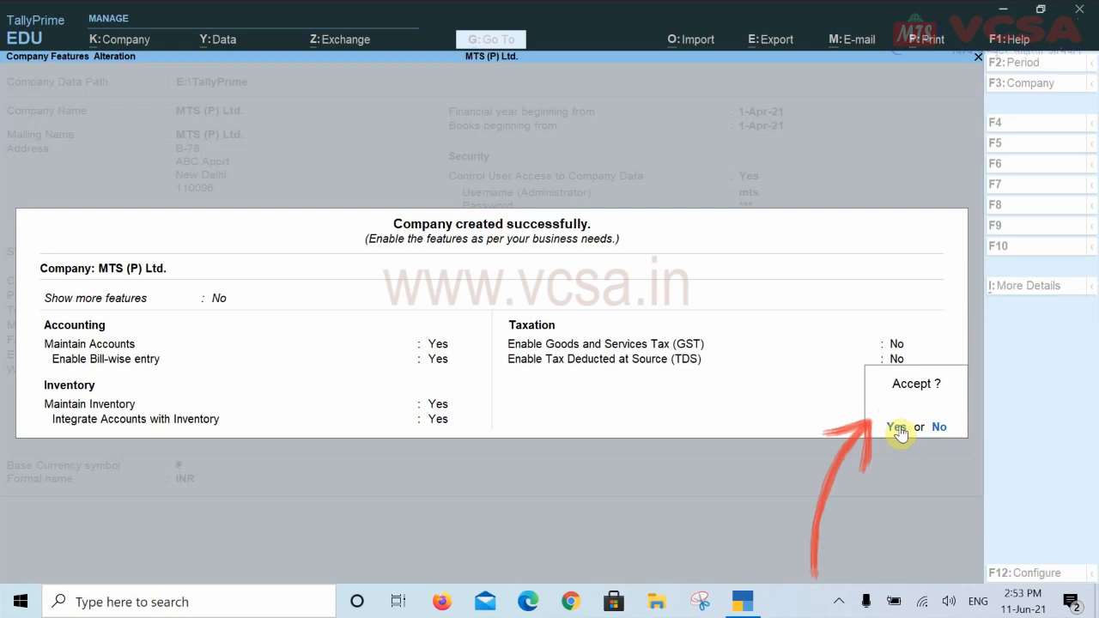
Accept the company features, then bring up the F3: Company options from the Gateway of Tally
click(897, 430)
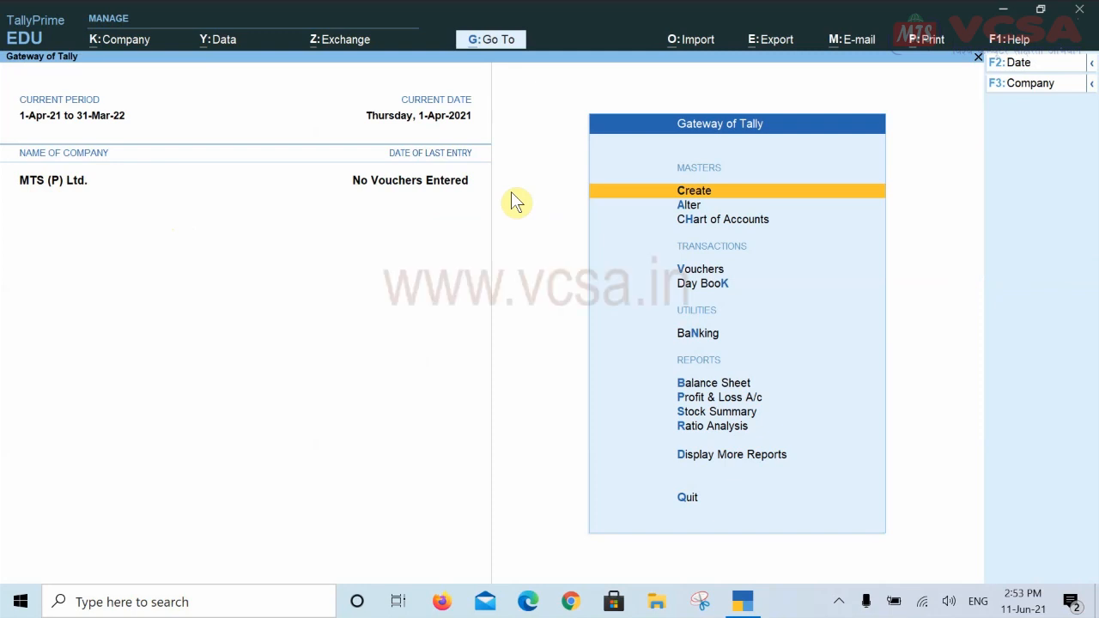
click(1093, 86)
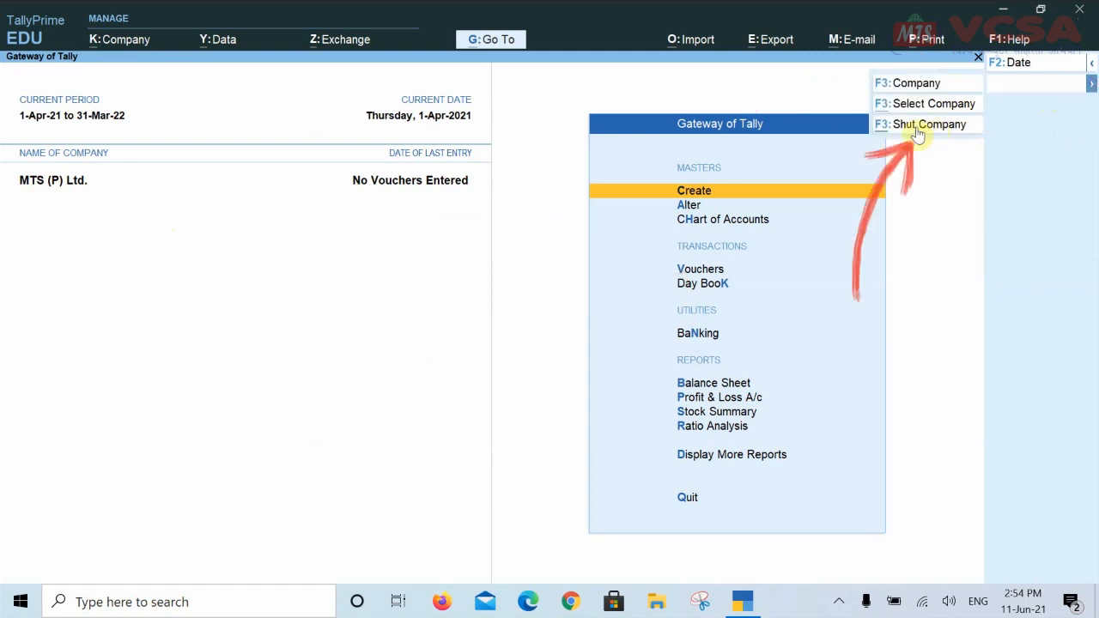